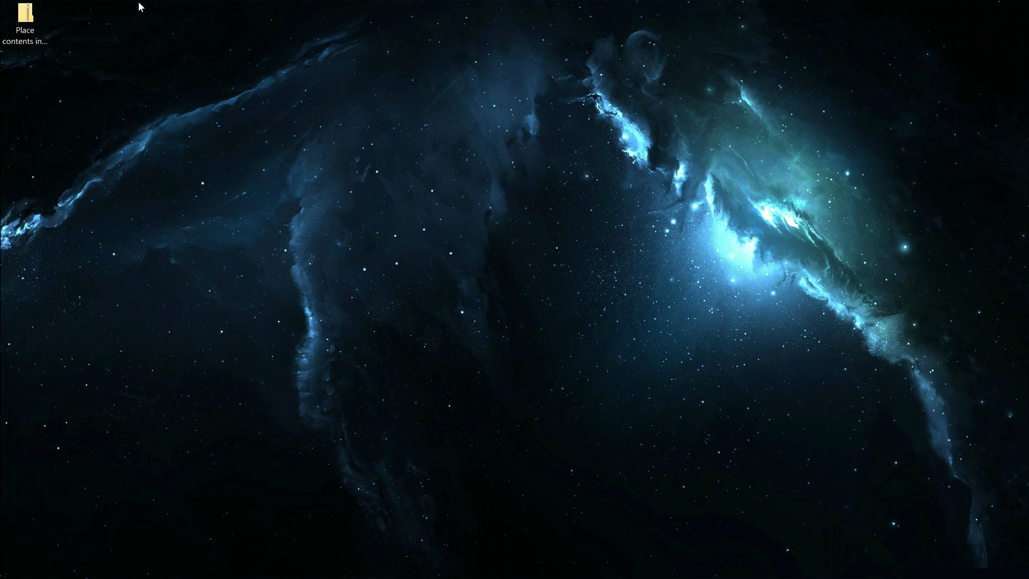
Step: Move the desktop archive to mid-desktop and, in Chrome, download Place contents into Mods folder.zip from the TinyUpload page
{"action": "left_click_drag", "start_coordinate": [25, 19], "coordinate": [495, 232]}
{"action": "left_click", "coordinate": [537, 261]}
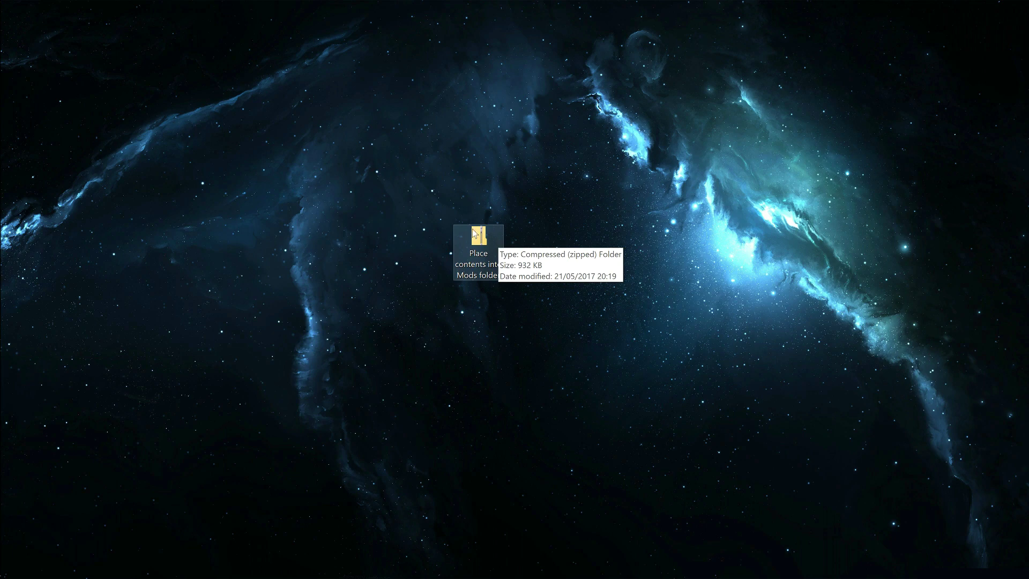
{"action": "left_click", "coordinate": [27, 73]}
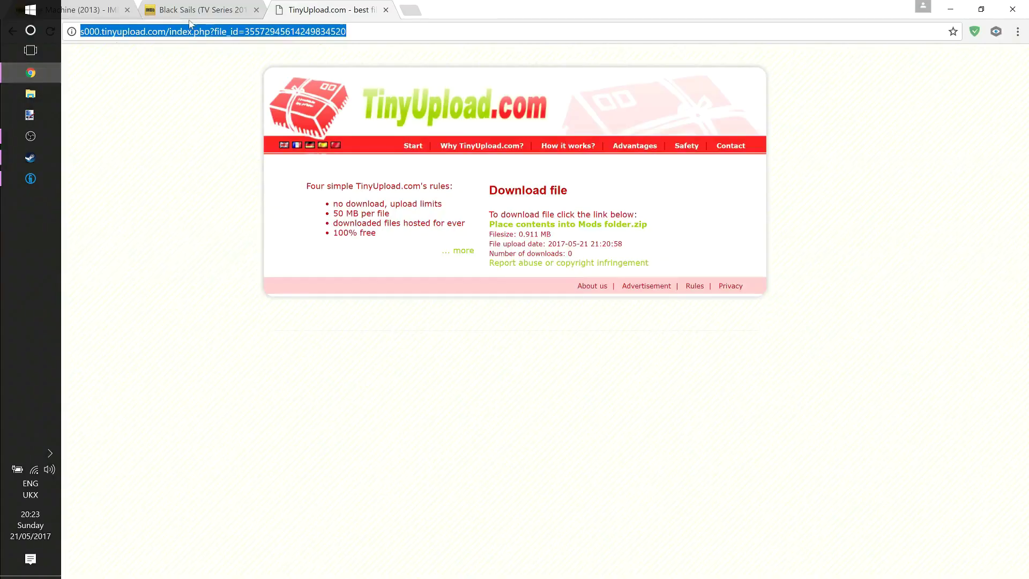
{"action": "left_click", "coordinate": [538, 232]}
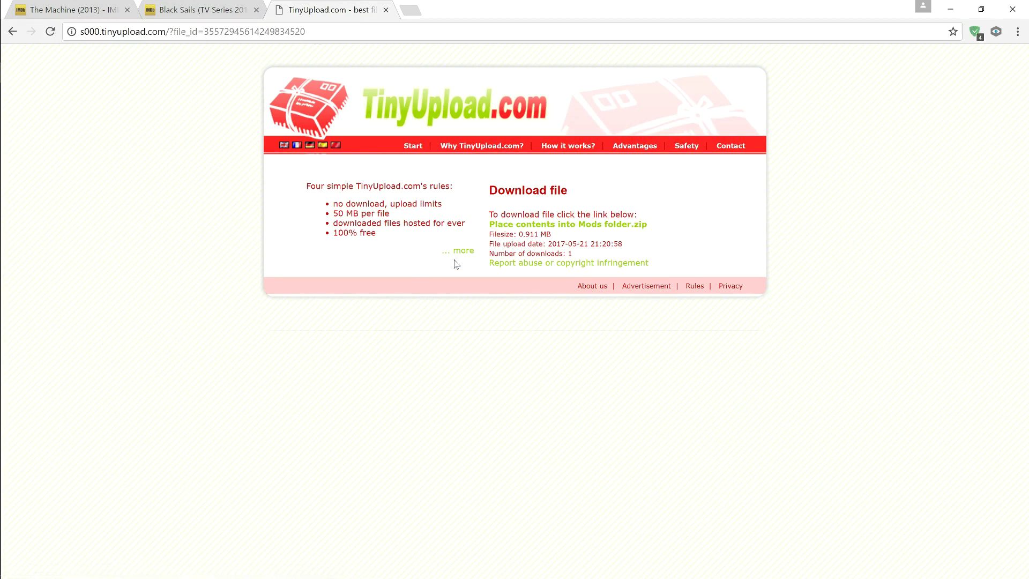
{"action": "left_click", "coordinate": [534, 232]}
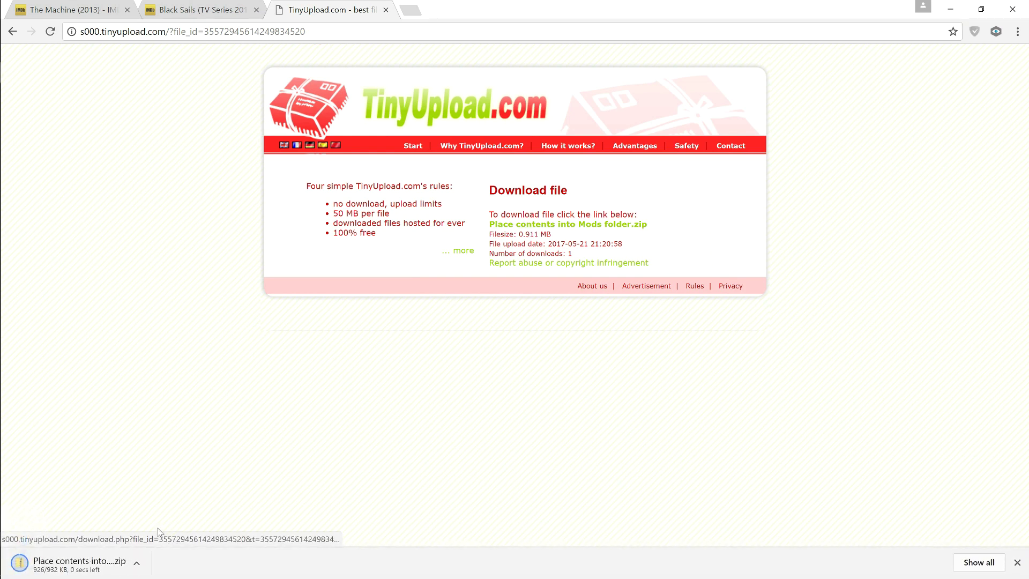
Step: Open the downloaded archive, look over its OptiFine and shadersmodcore jar files, and close it
{"action": "left_click", "coordinate": [88, 564]}
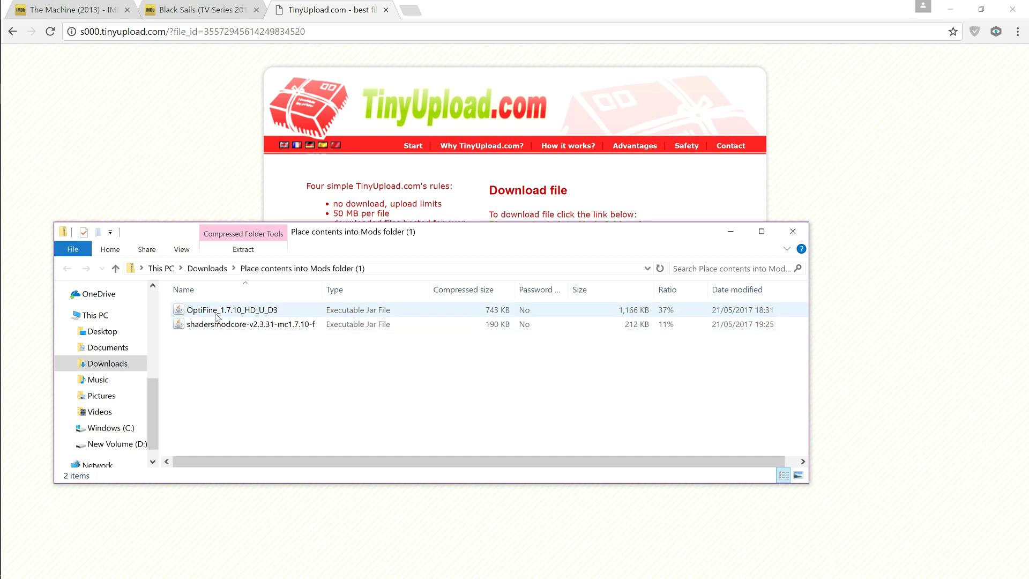
{"action": "left_click", "coordinate": [223, 311]}
{"action": "left_click", "coordinate": [227, 325]}
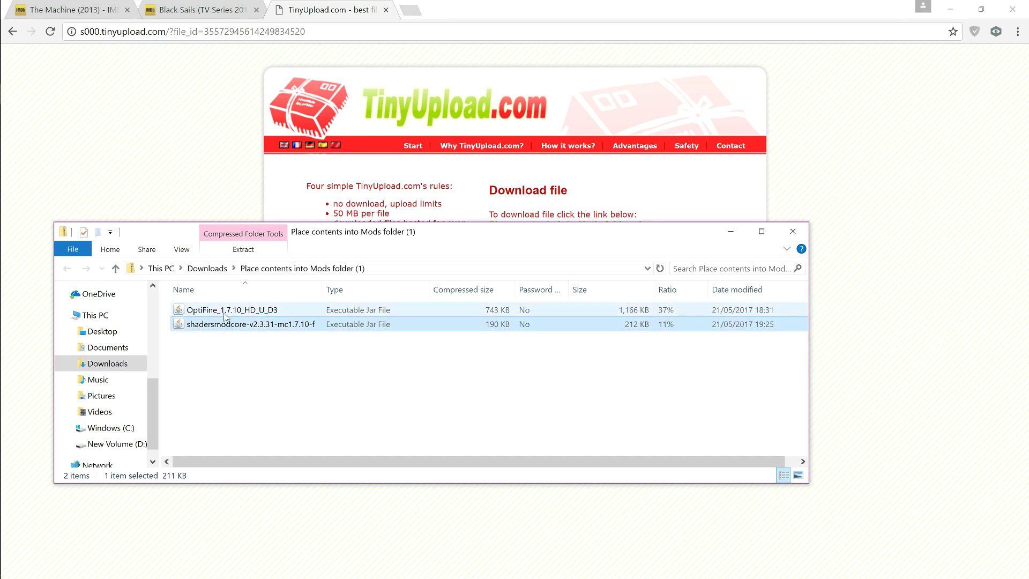
{"action": "left_click", "coordinate": [228, 311]}
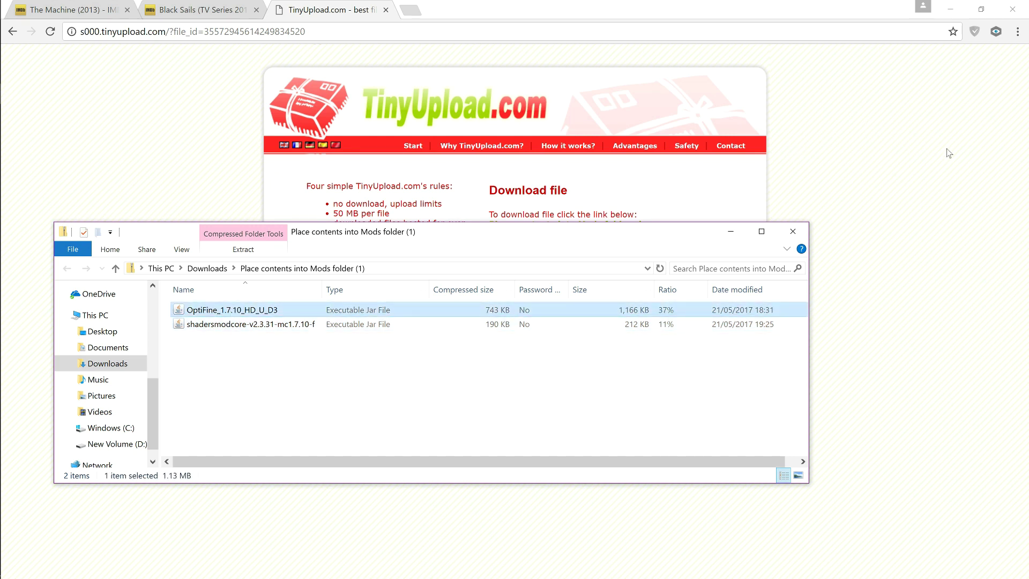
{"action": "left_click", "coordinate": [782, 234]}
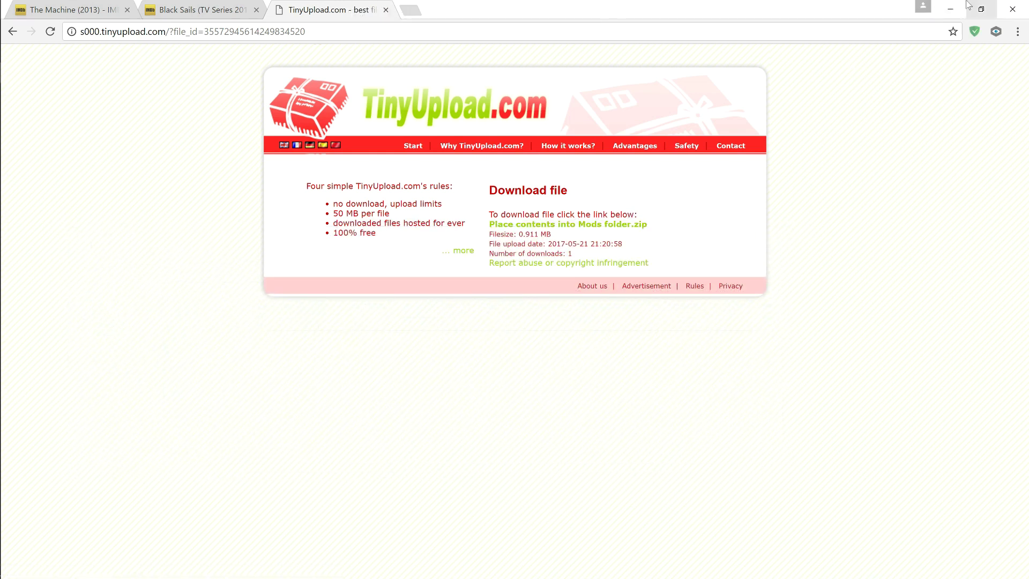
Step: Minimize the browser and open the AppData\Roaming folder of the user's profile in File Explorer
{"action": "left_click", "coordinate": [950, 9]}
{"action": "left_click_drag", "start_coordinate": [503, 245], "coordinate": [595, 204]}
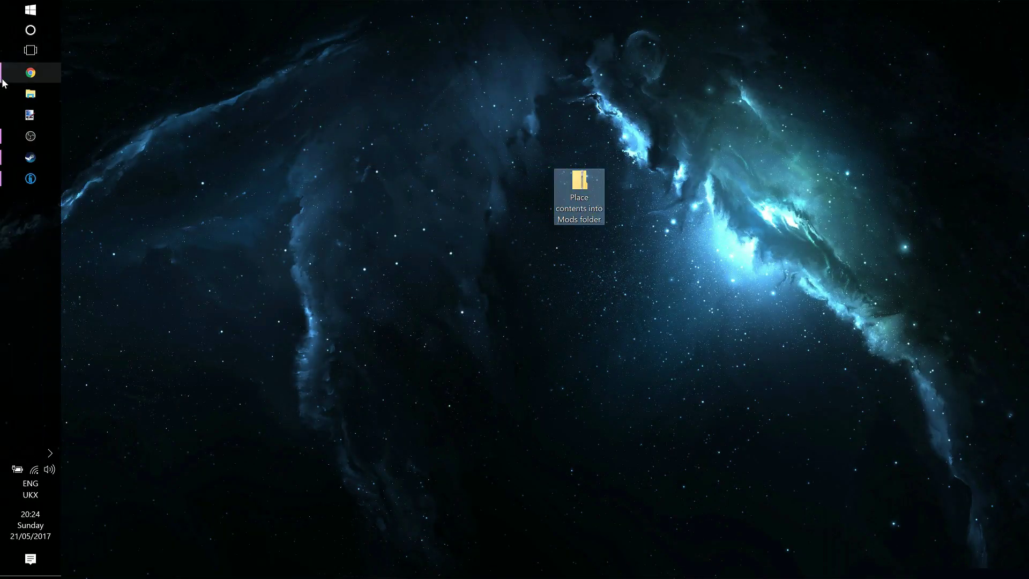
{"action": "left_click", "coordinate": [12, 96]}
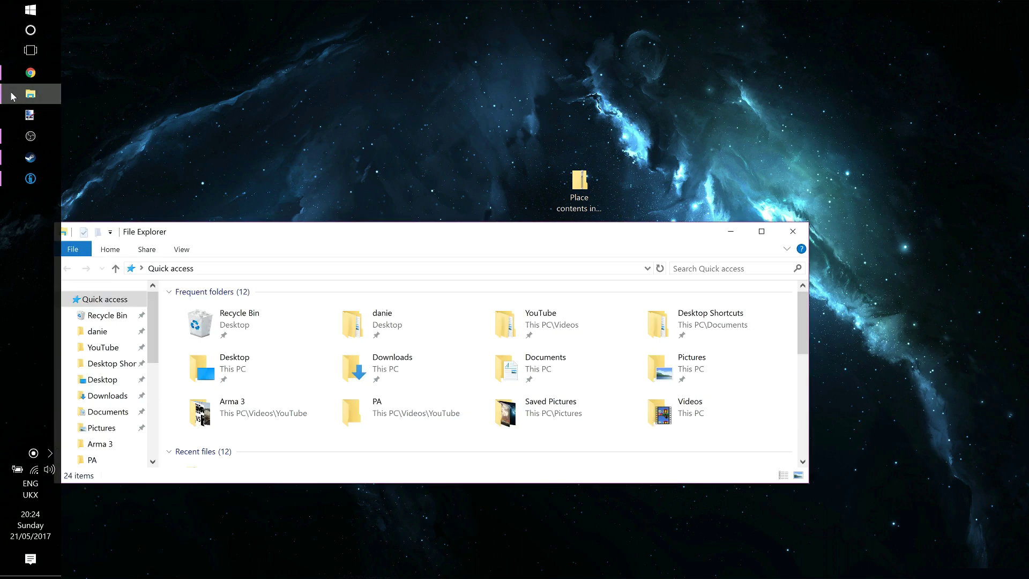
{"action": "left_click", "coordinate": [111, 331]}
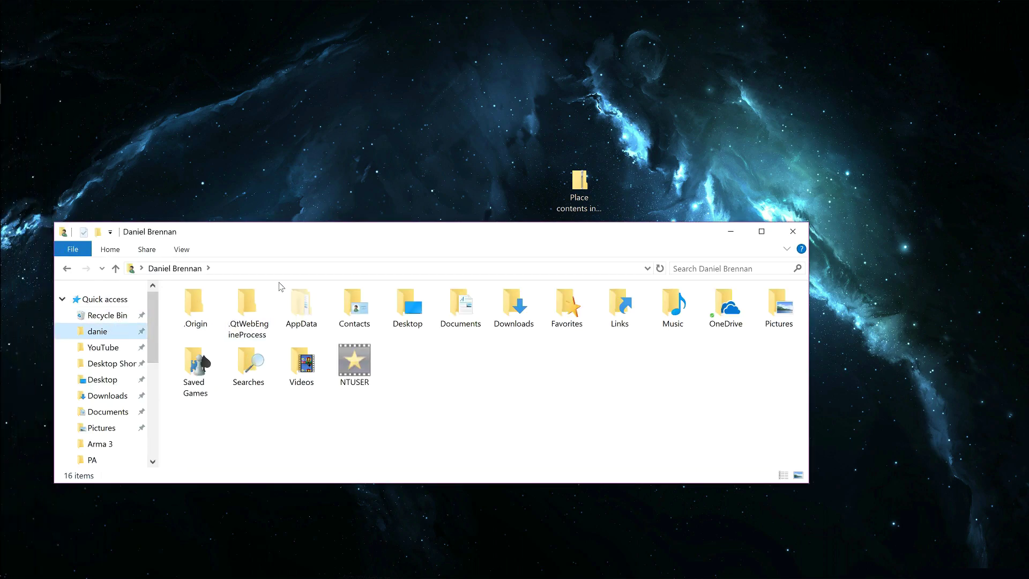
{"action": "left_click", "coordinate": [288, 298]}
{"action": "double_click", "coordinate": [288, 299]}
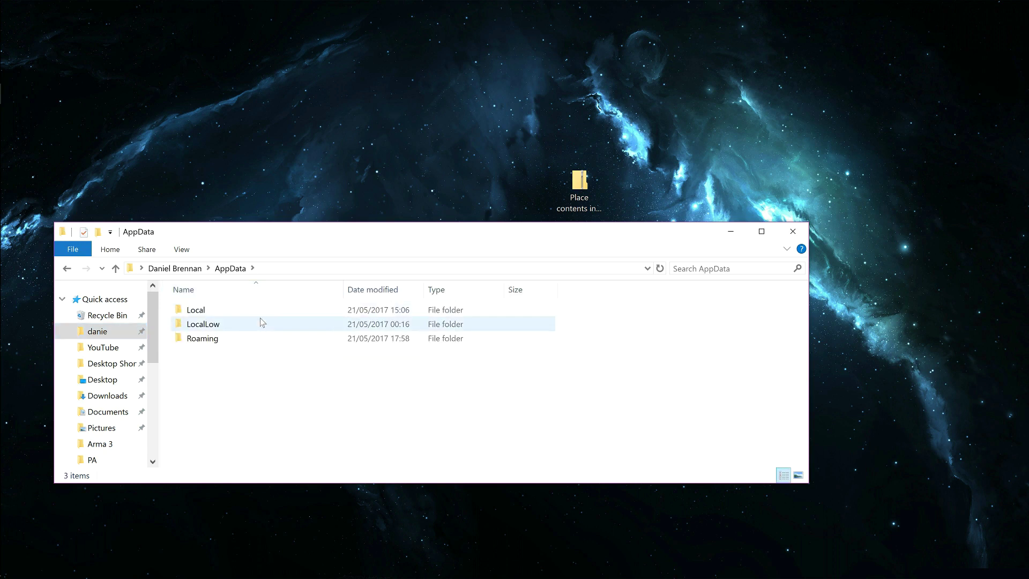
{"action": "double_click", "coordinate": [241, 338]}
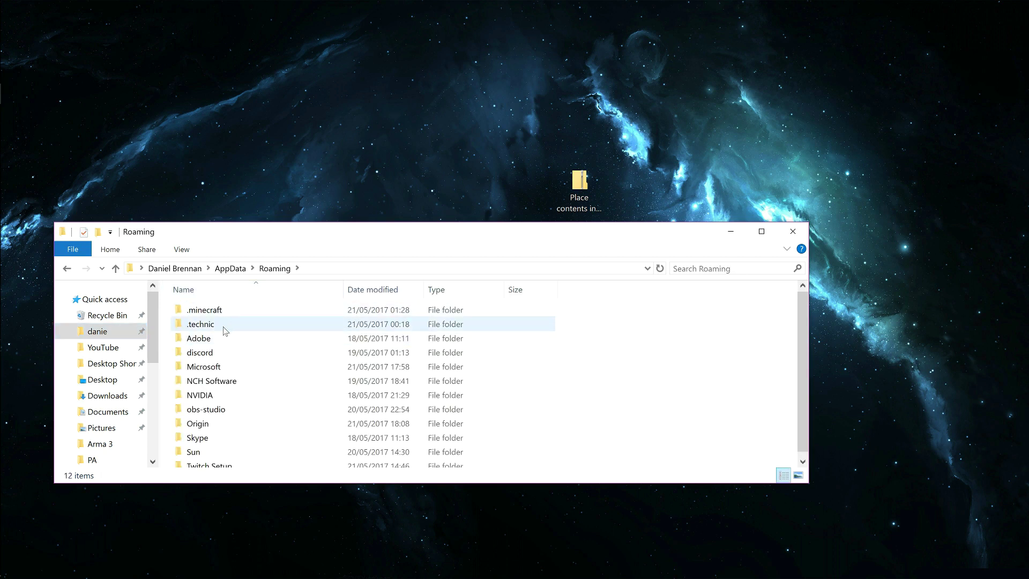
Step: Check the contents of the .minecraft folder and return to Roaming
{"action": "left_click", "coordinate": [217, 327]}
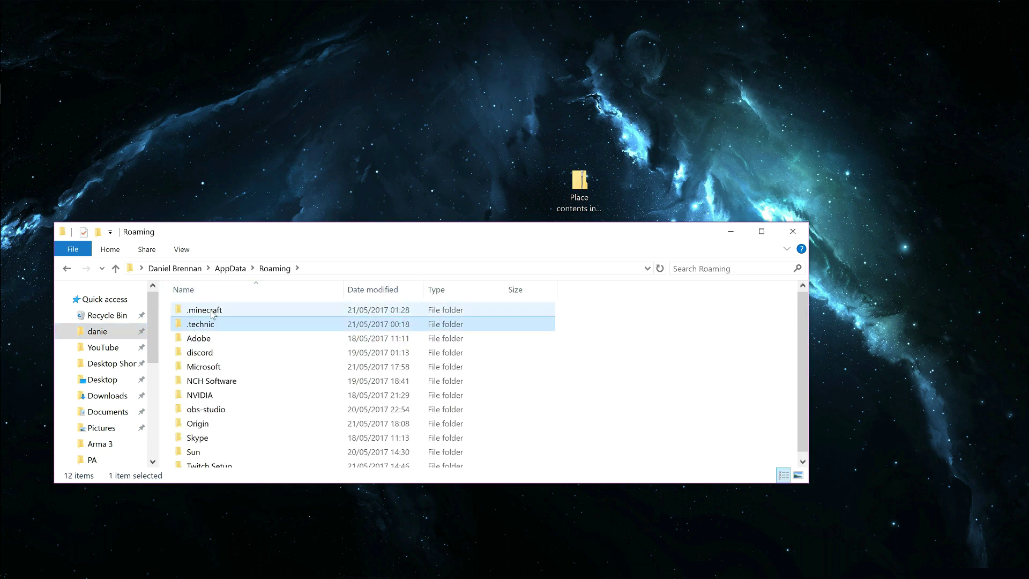
{"action": "left_click", "coordinate": [209, 294]}
{"action": "left_click", "coordinate": [209, 295]}
{"action": "left_click", "coordinate": [200, 311]}
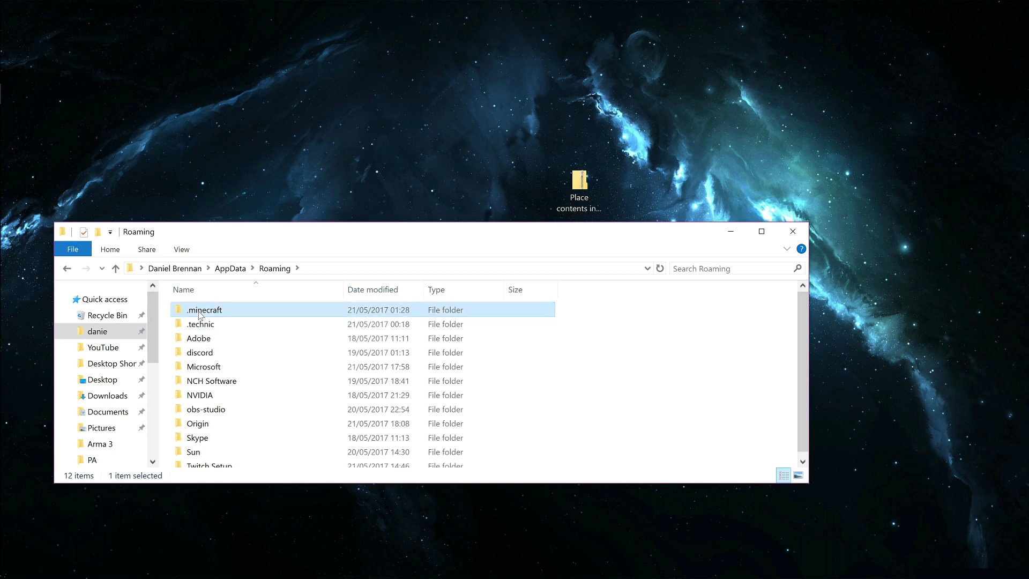
{"action": "double_click", "coordinate": [200, 313]}
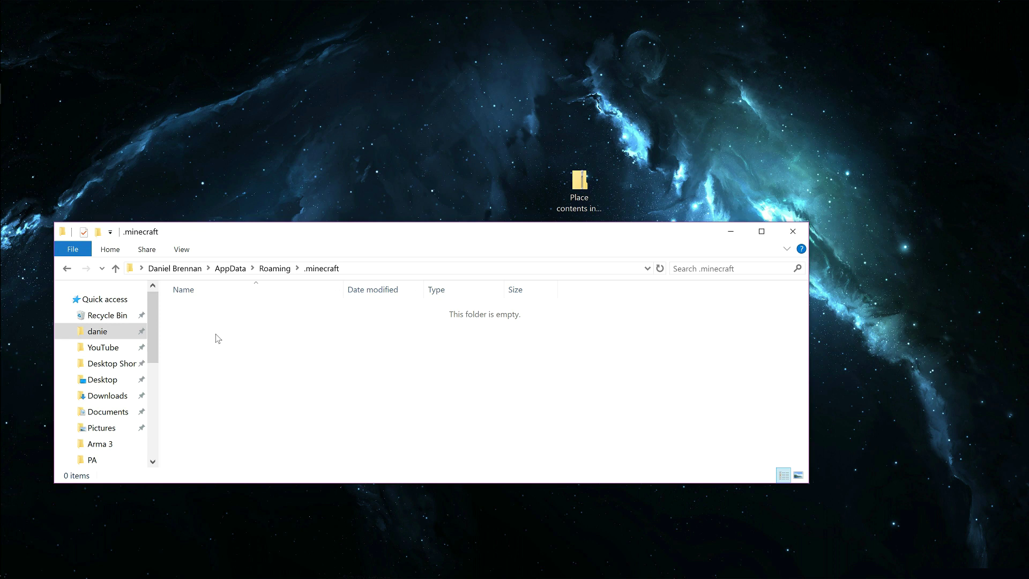
{"action": "key", "text": "alt+Left"}
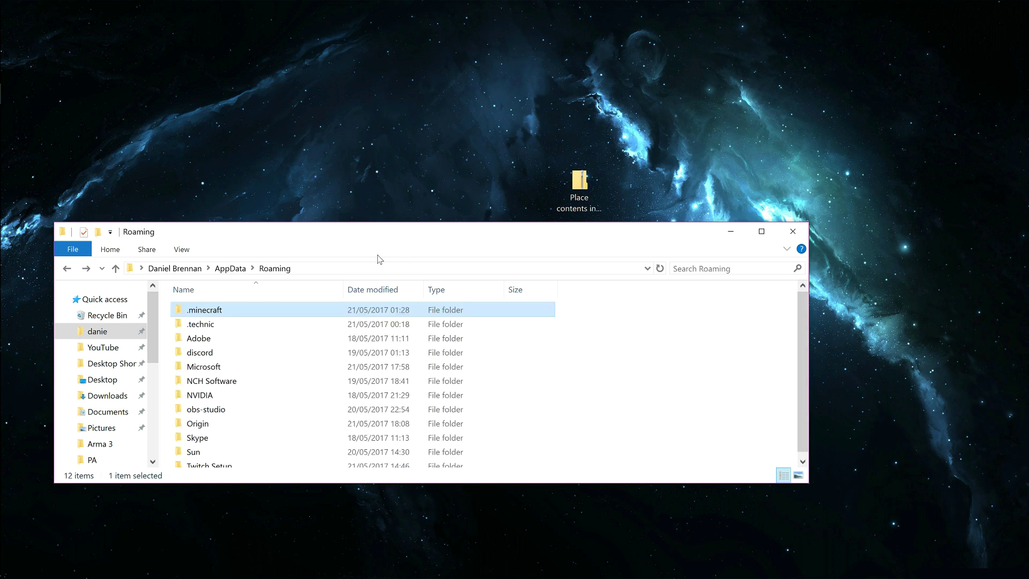
Step: Open the mods folder of the infinity-evolved-ftb modpack inside .technic\modpacks
{"action": "double_click", "coordinate": [232, 327]}
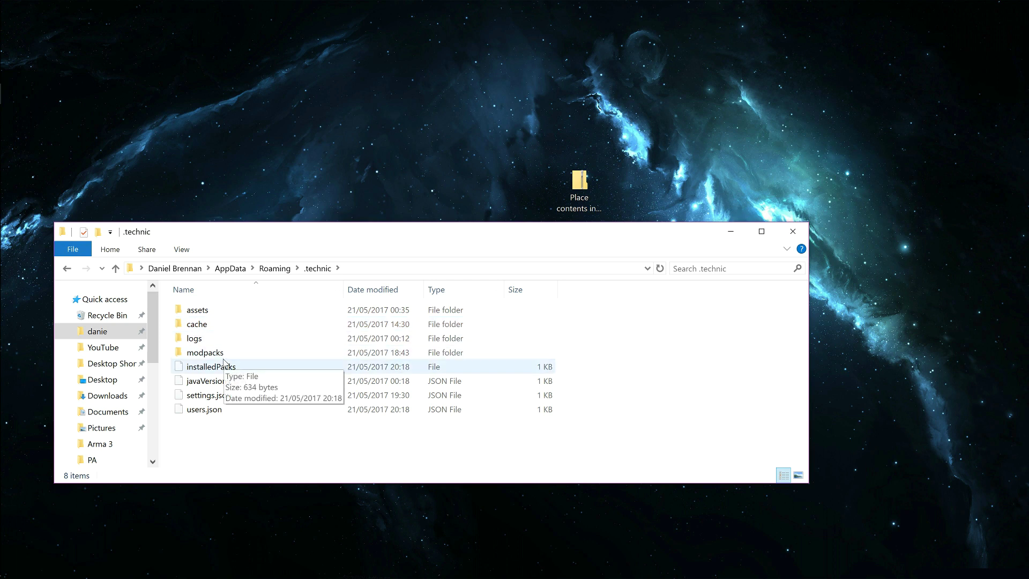
{"action": "double_click", "coordinate": [229, 352]}
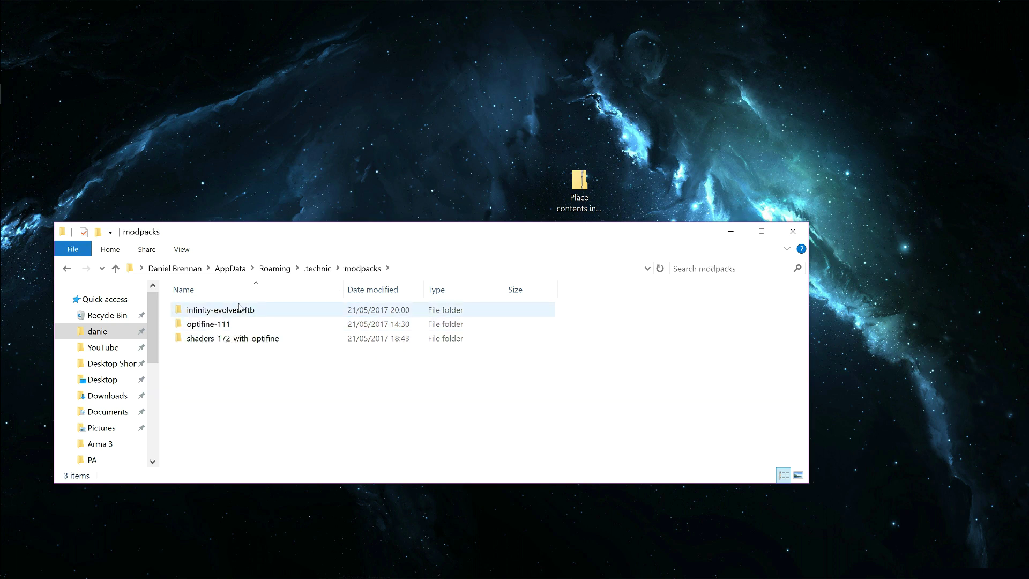
{"action": "double_click", "coordinate": [239, 310]}
{"action": "key", "text": "alt+Left"}
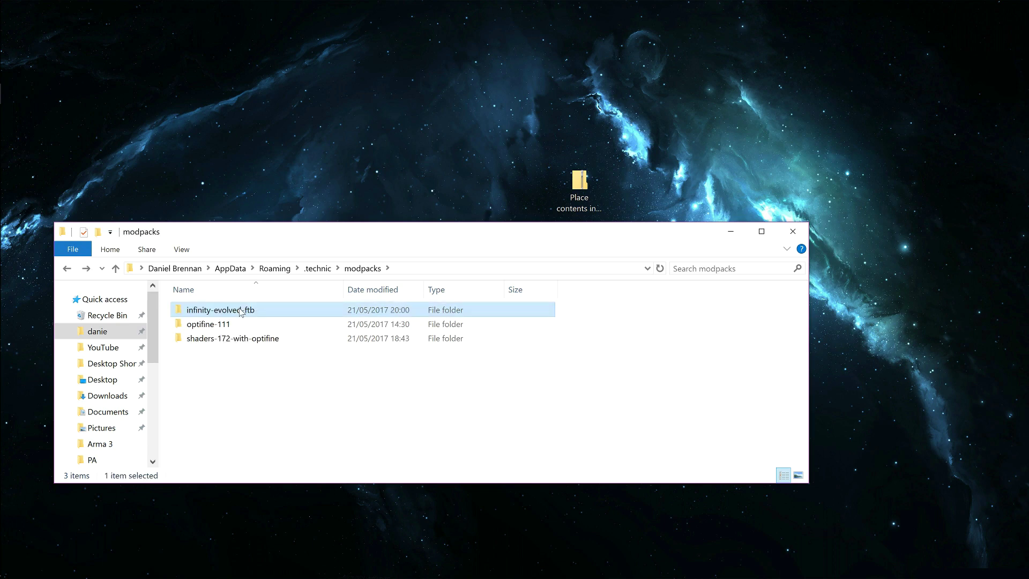
{"action": "double_click", "coordinate": [239, 310]}
{"action": "key", "text": "alt+Left"}
{"action": "double_click", "coordinate": [230, 315]}
{"action": "scroll", "coordinate": [235, 343], "scroll_direction": "down", "scroll_amount": 1}
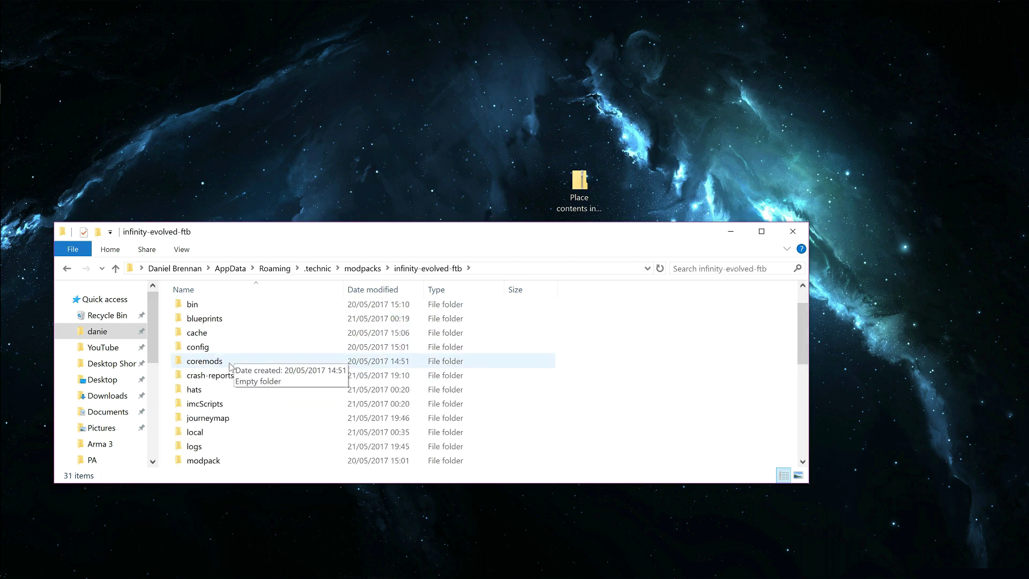
{"action": "scroll", "coordinate": [220, 429], "scroll_direction": "down", "scroll_amount": 2}
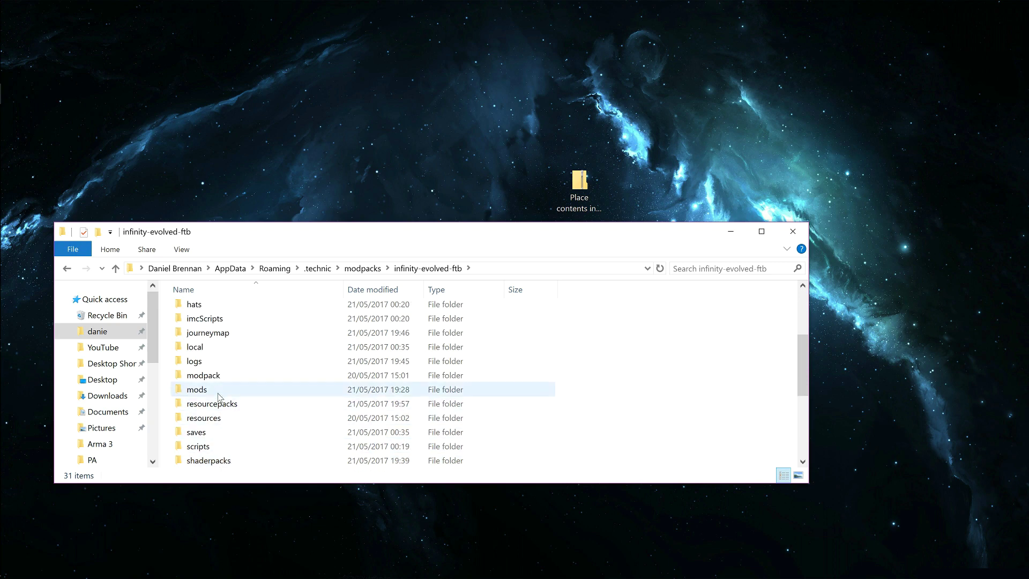
{"action": "double_click", "coordinate": [219, 390]}
Step: View the jar files inside the desktop archive Place contents into Mods folder and close it
{"action": "scroll", "coordinate": [234, 358], "scroll_direction": "down", "scroll_amount": 4}
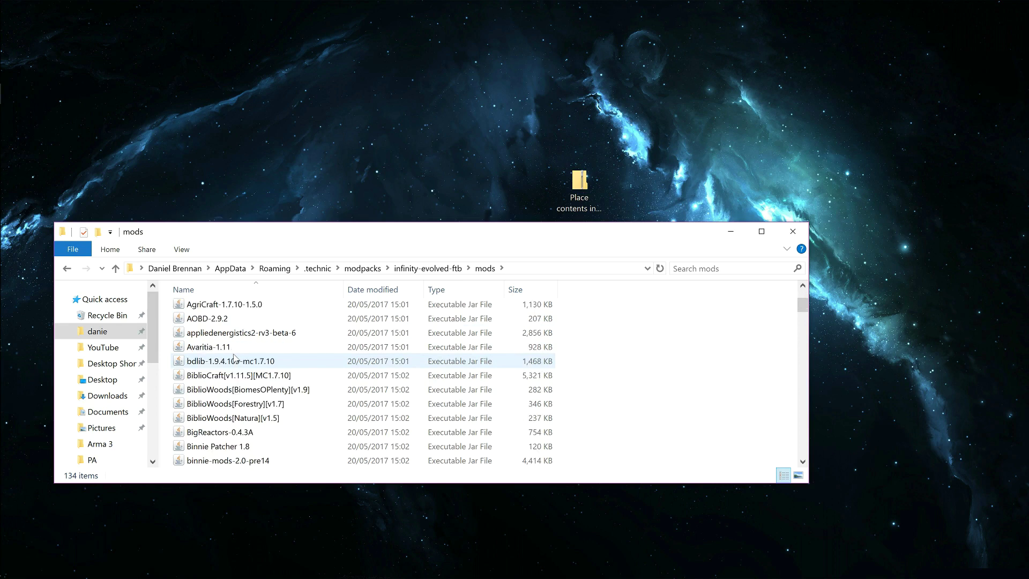
{"action": "double_click", "coordinate": [564, 182]}
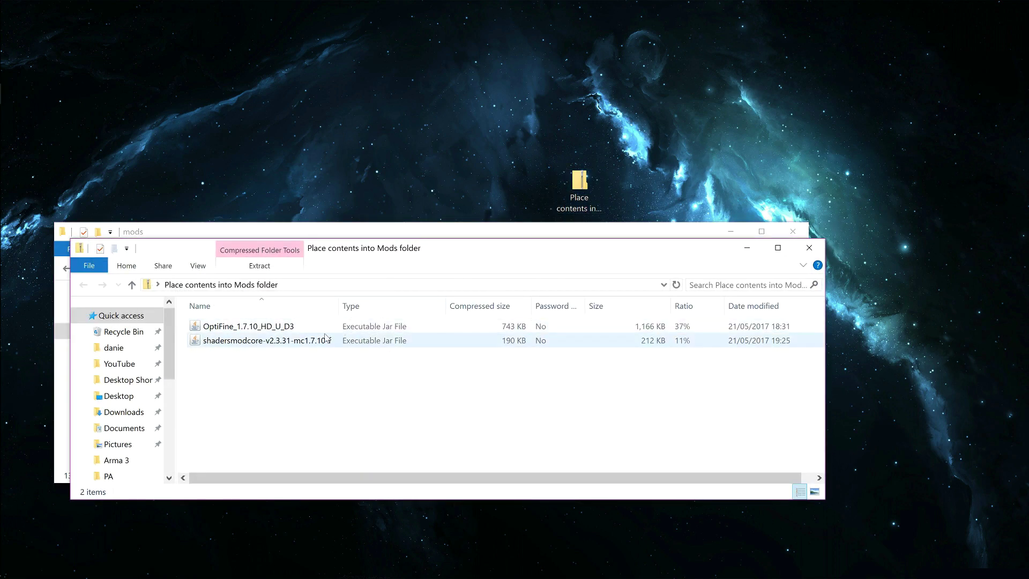
{"action": "left_click", "coordinate": [817, 250]}
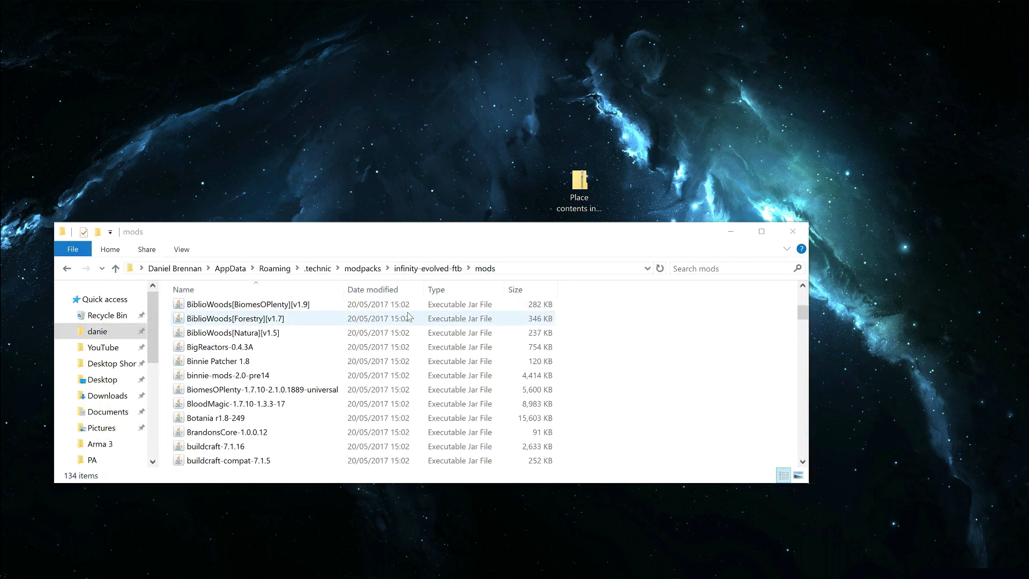
Step: Look through the mods folder for the OptiFine_1.7.10_HD_U_D3 and shadersmodcore-v2.3.31-mc1.7.10-f jar files
{"action": "scroll", "coordinate": [320, 391], "scroll_direction": "down", "scroll_amount": 13}
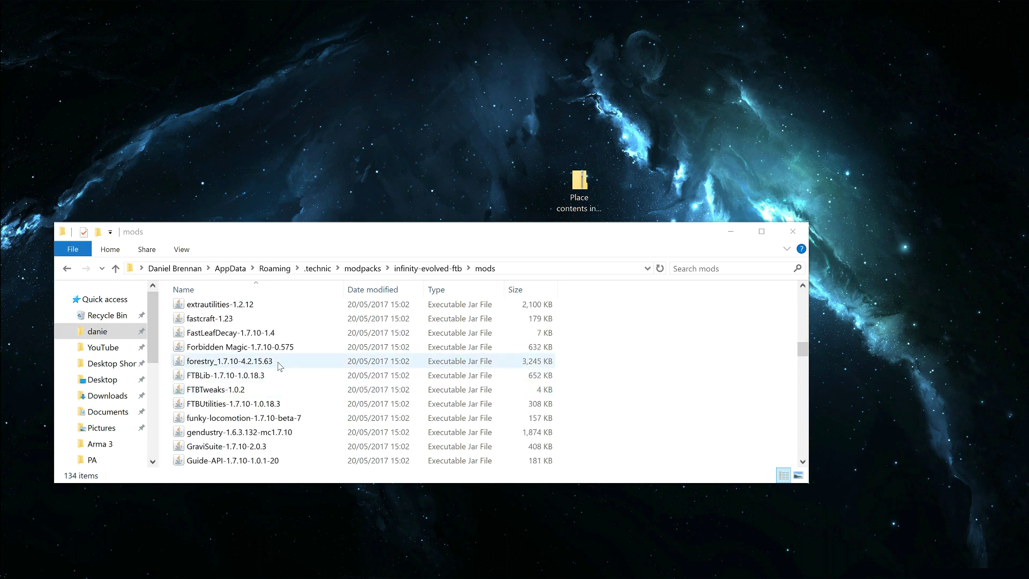
{"action": "scroll", "coordinate": [303, 393], "scroll_direction": "up", "scroll_amount": 1}
{"action": "scroll", "coordinate": [284, 375], "scroll_direction": "down", "scroll_amount": 7}
{"action": "scroll", "coordinate": [278, 367], "scroll_direction": "down", "scroll_amount": 9}
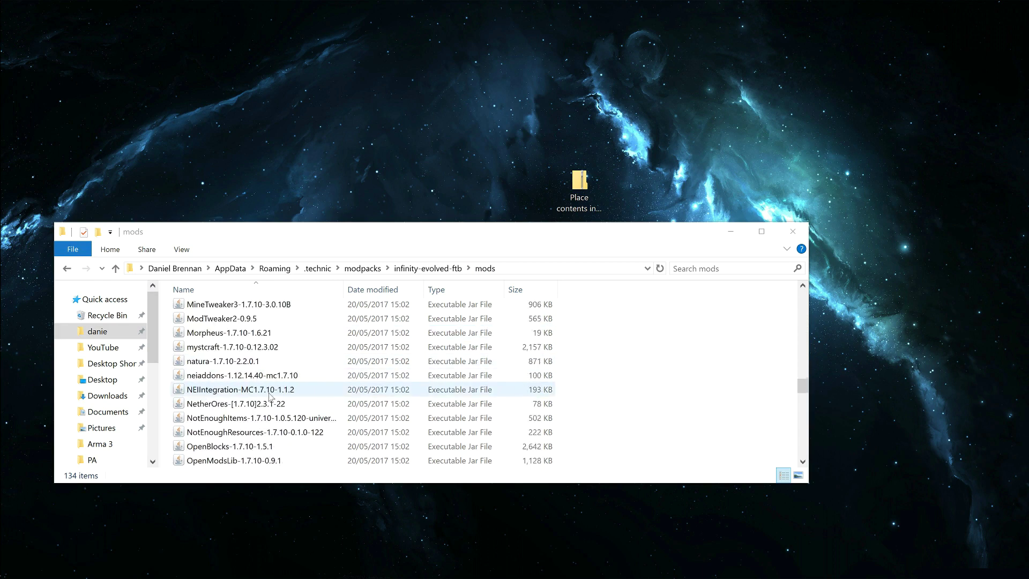
{"action": "scroll", "coordinate": [270, 397], "scroll_direction": "up", "scroll_amount": 3}
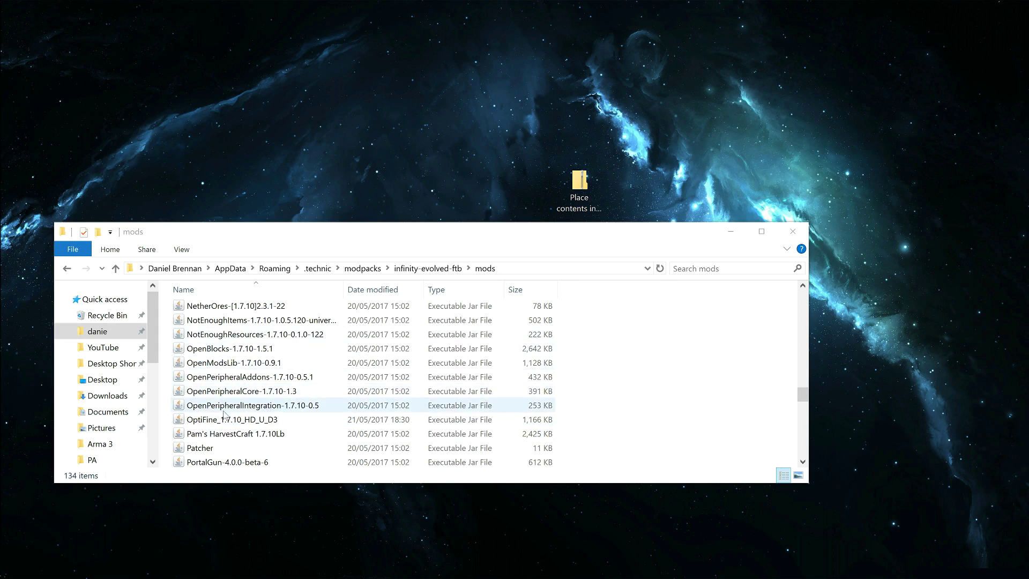
{"action": "scroll", "coordinate": [224, 416], "scroll_direction": "down", "scroll_amount": 10}
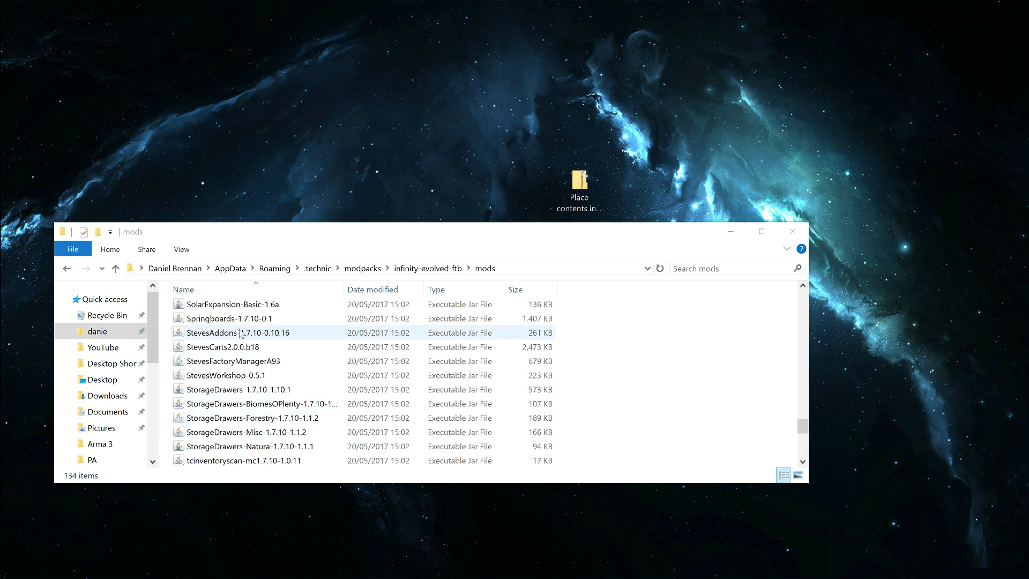
{"action": "scroll", "coordinate": [241, 349], "scroll_direction": "up", "scroll_amount": 1}
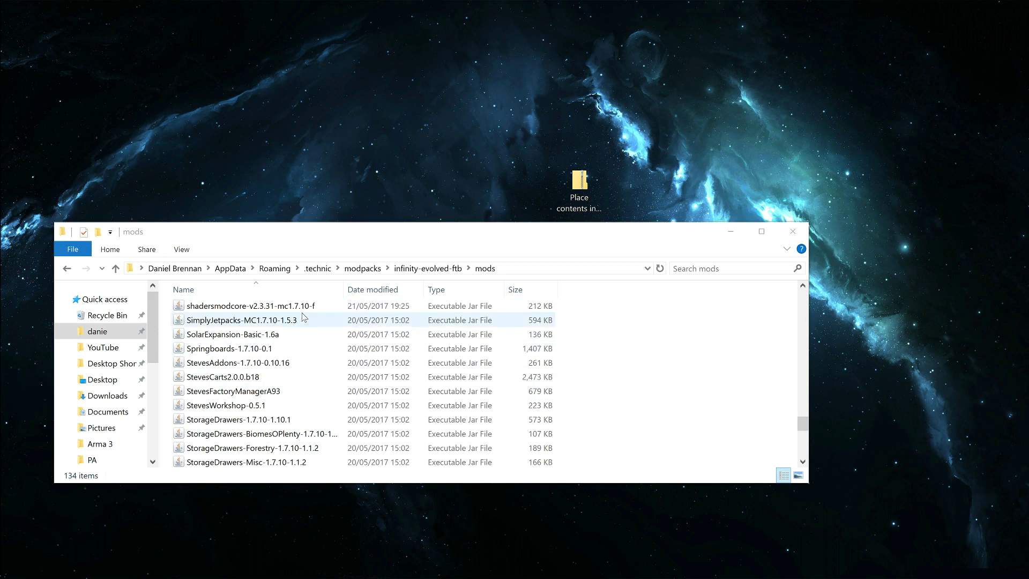
{"action": "left_click", "coordinate": [258, 306]}
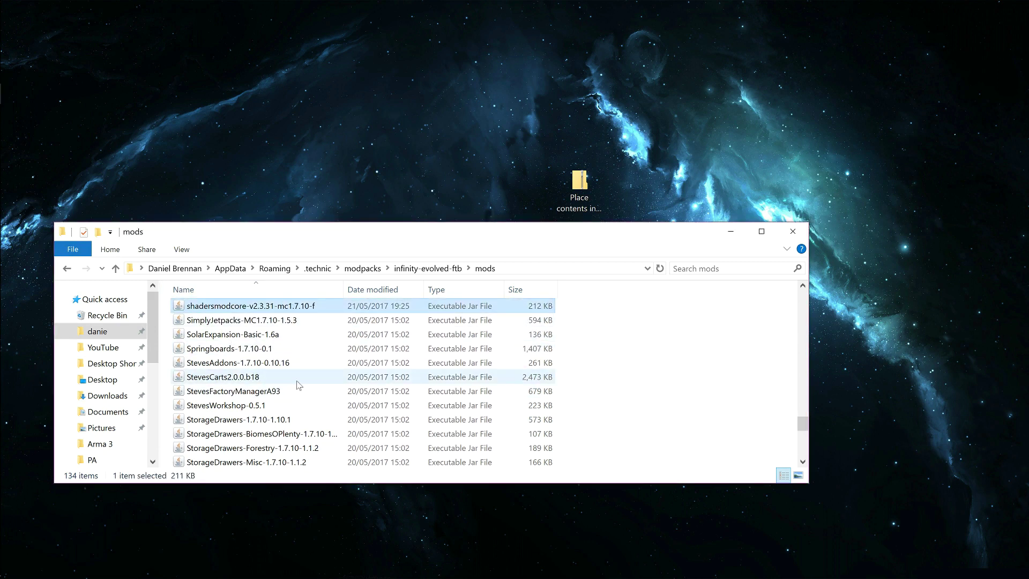
Step: Return to the infinity-evolved-ftb folder and review the shadersmodcore jar in the desktop archive, closing the archive window
{"action": "key", "text": "BackSpace"}
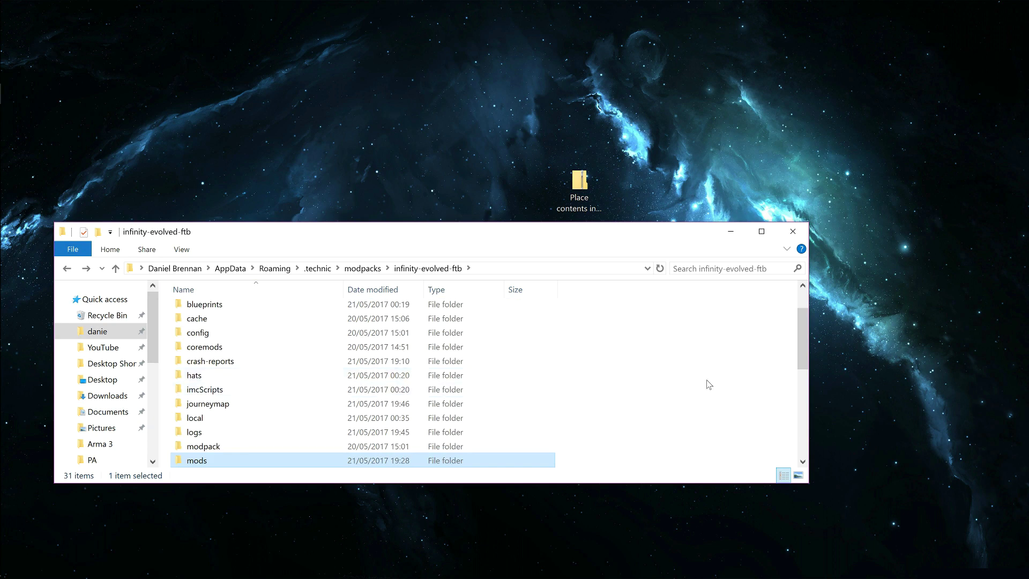
{"action": "double_click", "coordinate": [571, 188]}
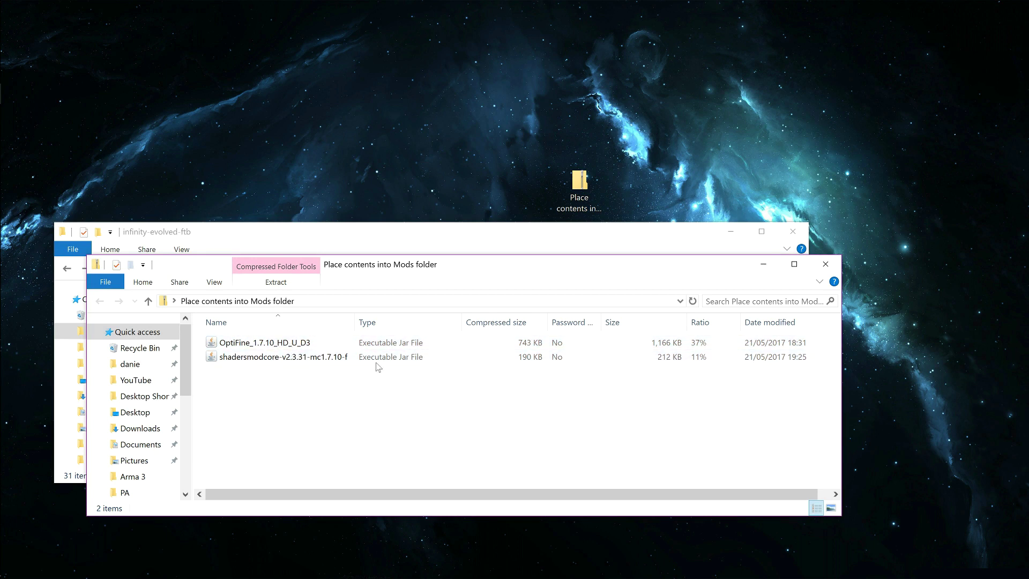
{"action": "left_click", "coordinate": [329, 358]}
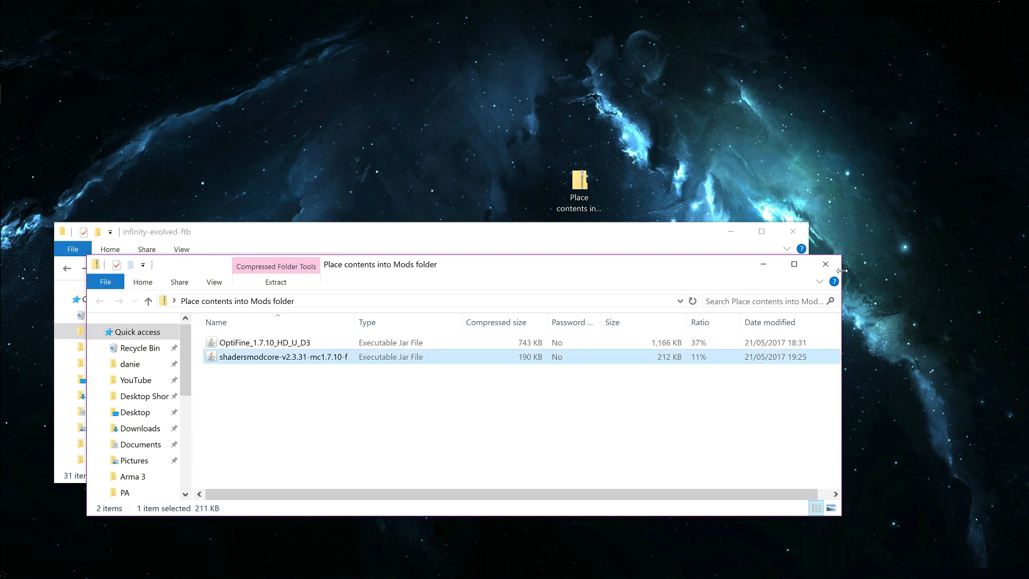
{"action": "left_click", "coordinate": [825, 264]}
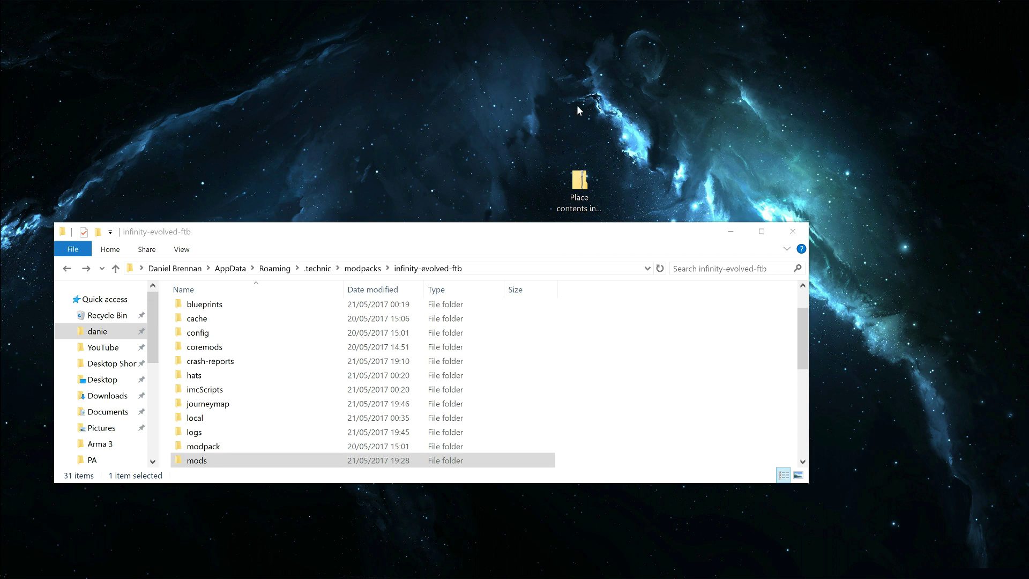
{"action": "mouse_move", "coordinate": [2, 5]}
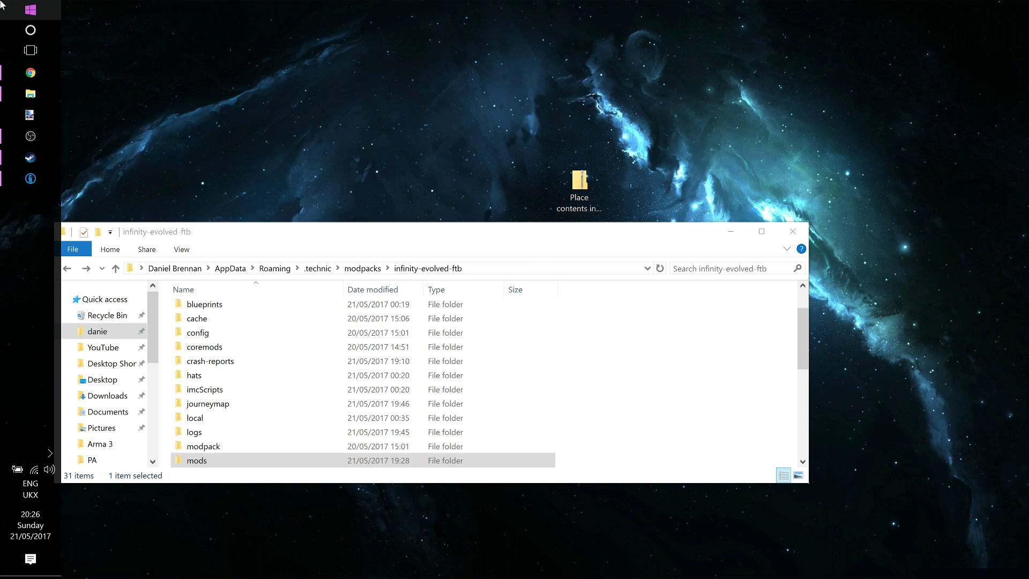
{"action": "left_click", "coordinate": [1, 4]}
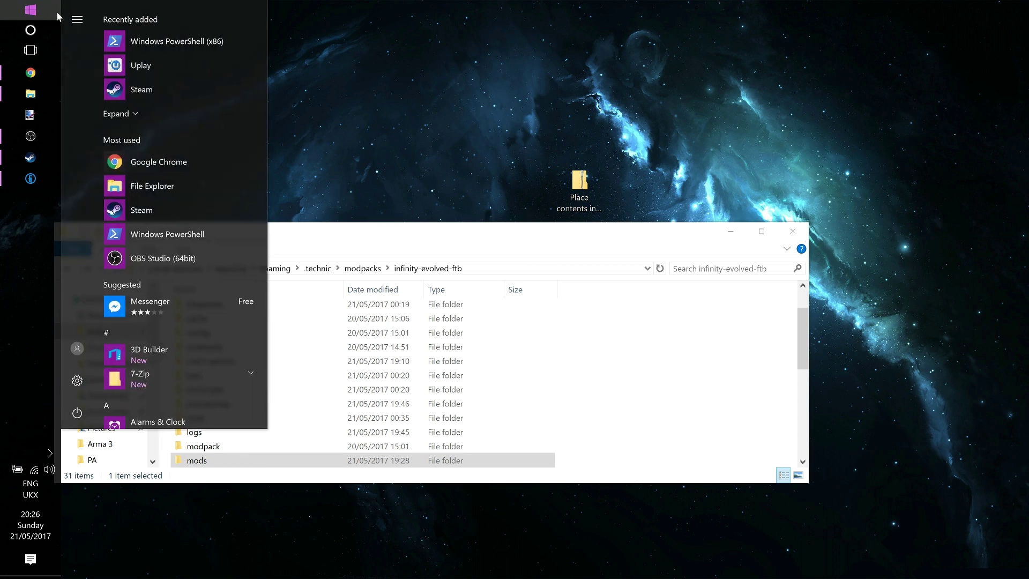
{"action": "left_click", "coordinate": [79, 19]}
{"action": "left_click", "coordinate": [94, 21]}
{"action": "left_click", "coordinate": [410, 124]}
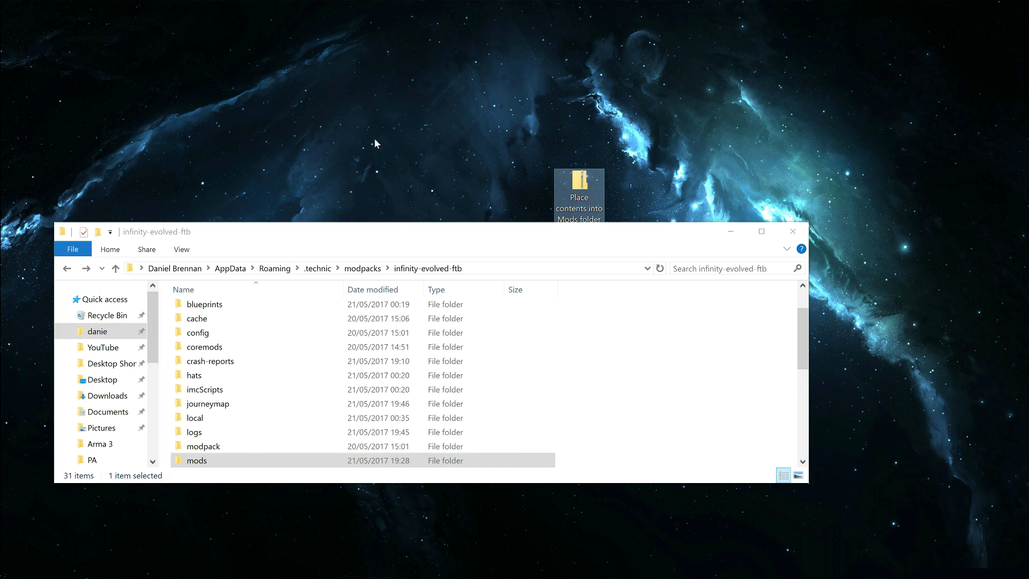
Step: Move the infinity-evolved-ftb folder window toward the middle of the screen, briefly open its mods folder and return
{"action": "left_click", "coordinate": [322, 234]}
{"action": "left_click_drag", "start_coordinate": [322, 235], "coordinate": [390, 121]}
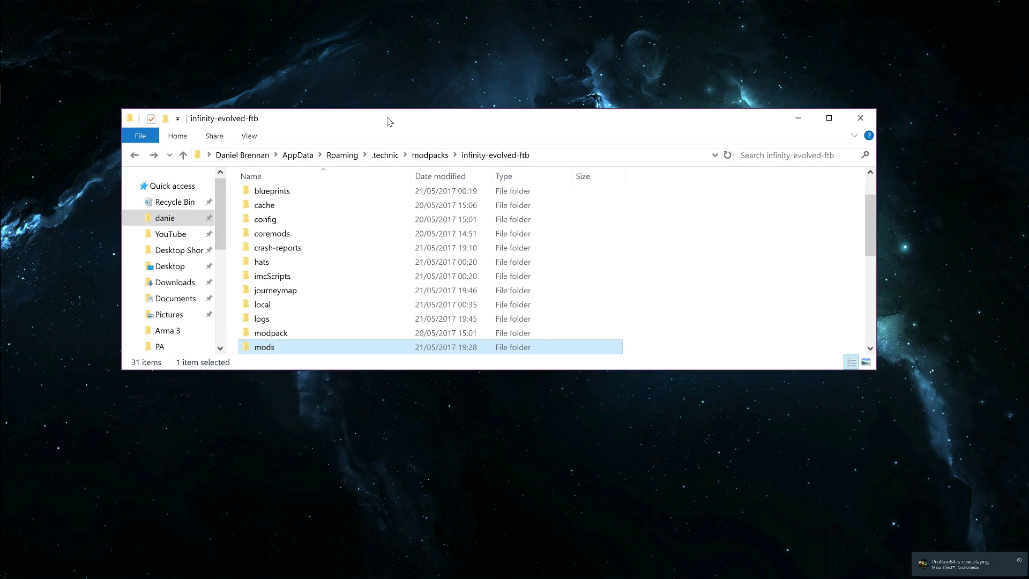
{"action": "double_click", "coordinate": [284, 345]}
{"action": "key", "text": "alt+Left"}
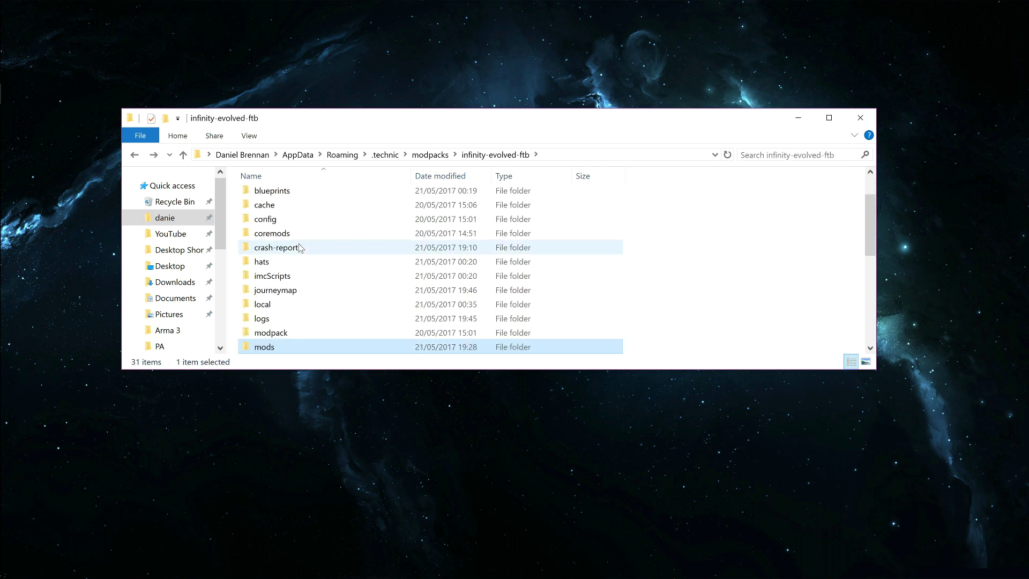
Step: Look inside the shaderpacks and resourcepacks folders of infinity-evolved-ftb, returning to the modpack folder after each
{"action": "scroll", "coordinate": [300, 247], "scroll_direction": "down", "scroll_amount": 3}
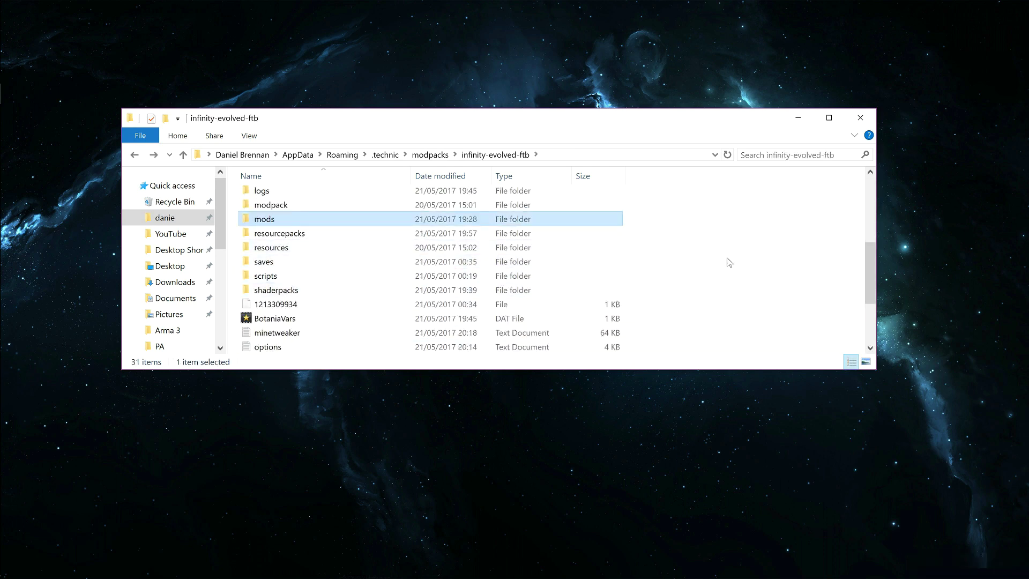
{"action": "left_click", "coordinate": [308, 289]}
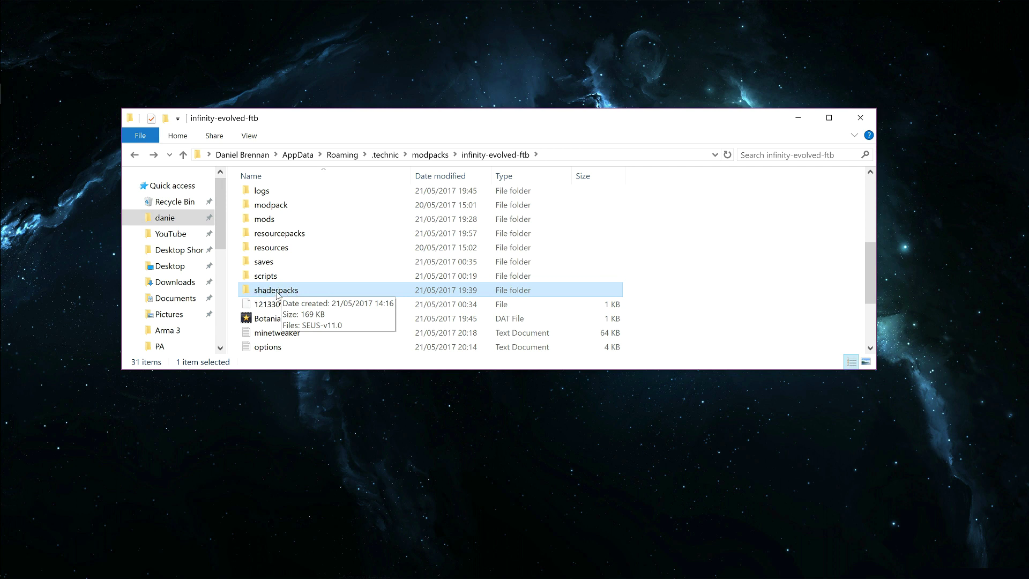
{"action": "double_click", "coordinate": [277, 293]}
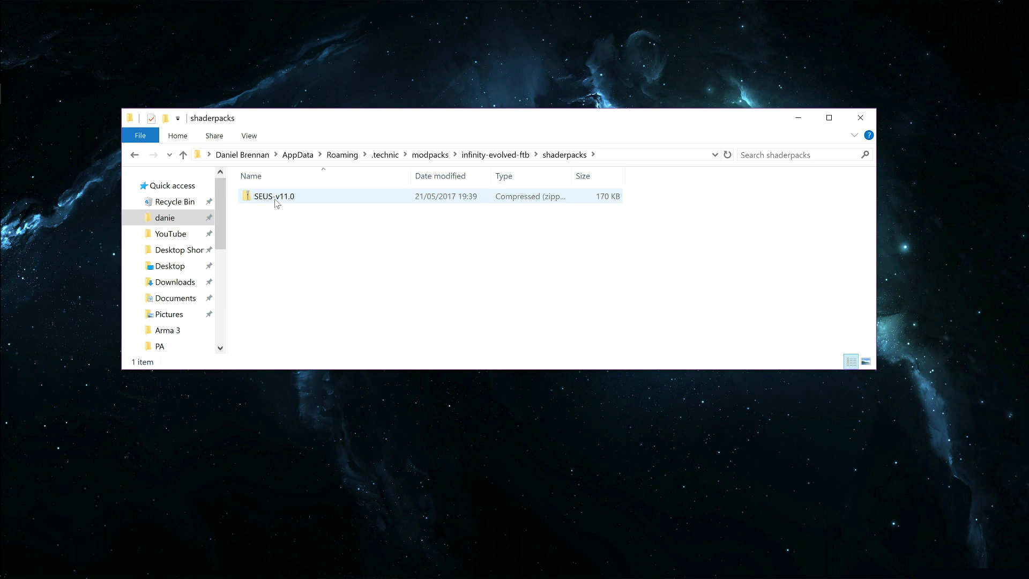
{"action": "key", "text": "alt+Left"}
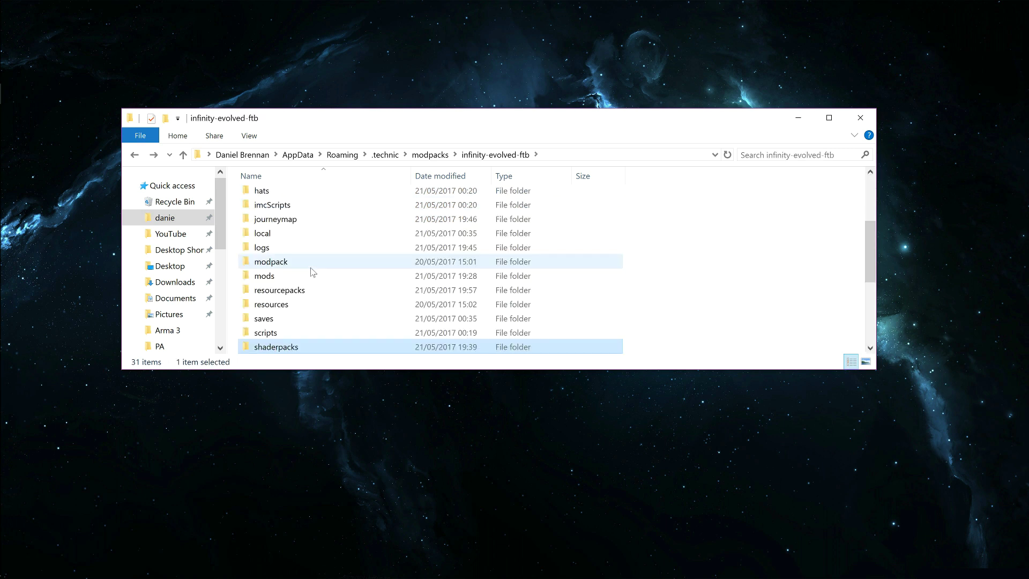
{"action": "double_click", "coordinate": [290, 292]}
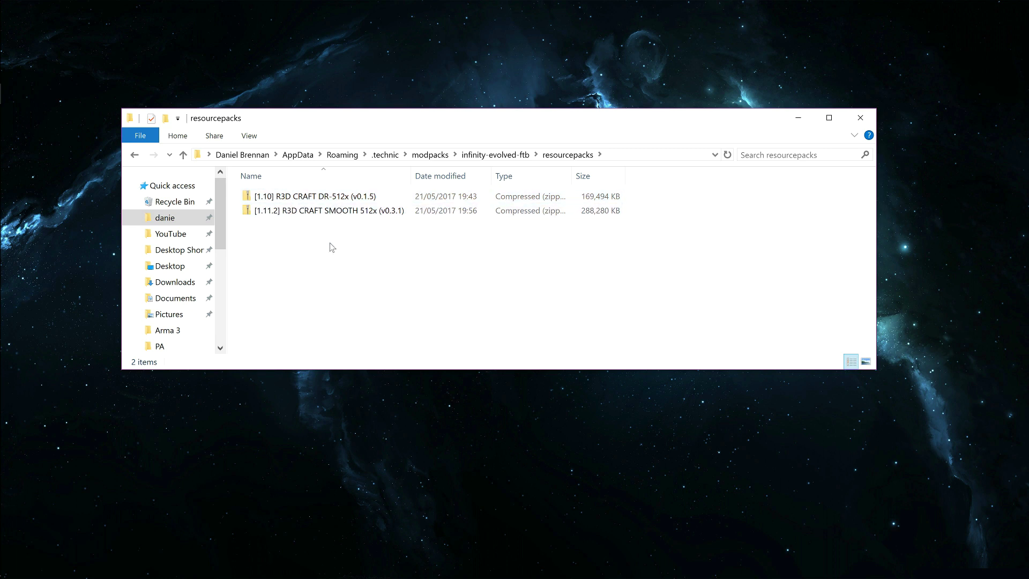
{"action": "key", "text": "BackSpace"}
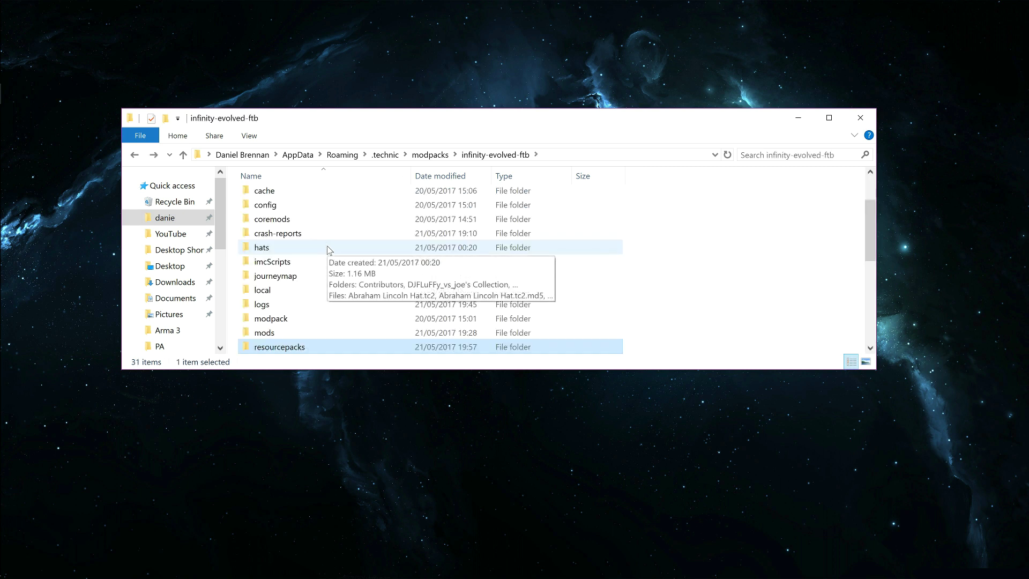
Step: Switch to the Technic Launcher and launch the FTB-Infinity-Evolved modpack
{"action": "mouse_move", "coordinate": [1, 131]}
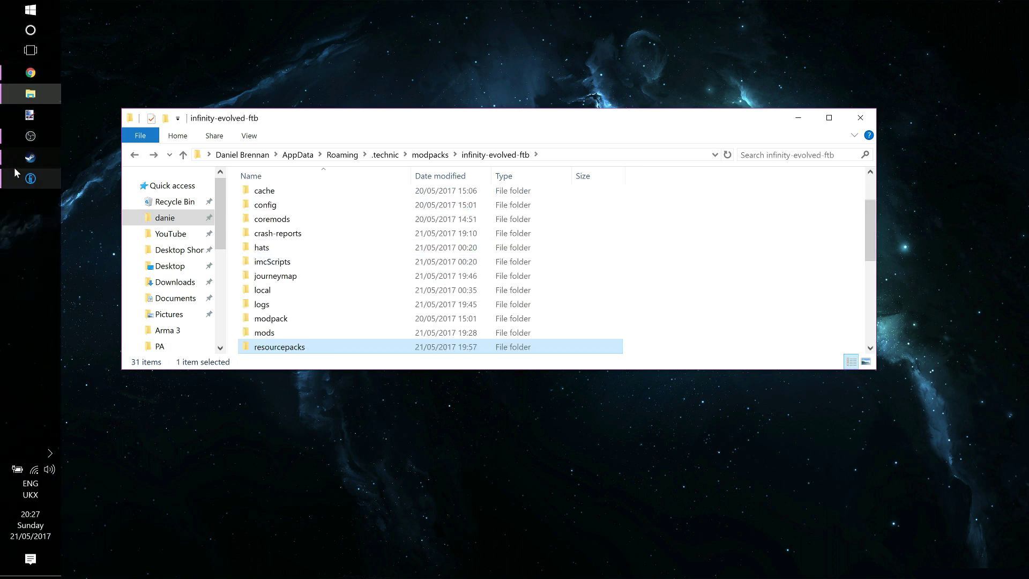
{"action": "left_click", "coordinate": [25, 179]}
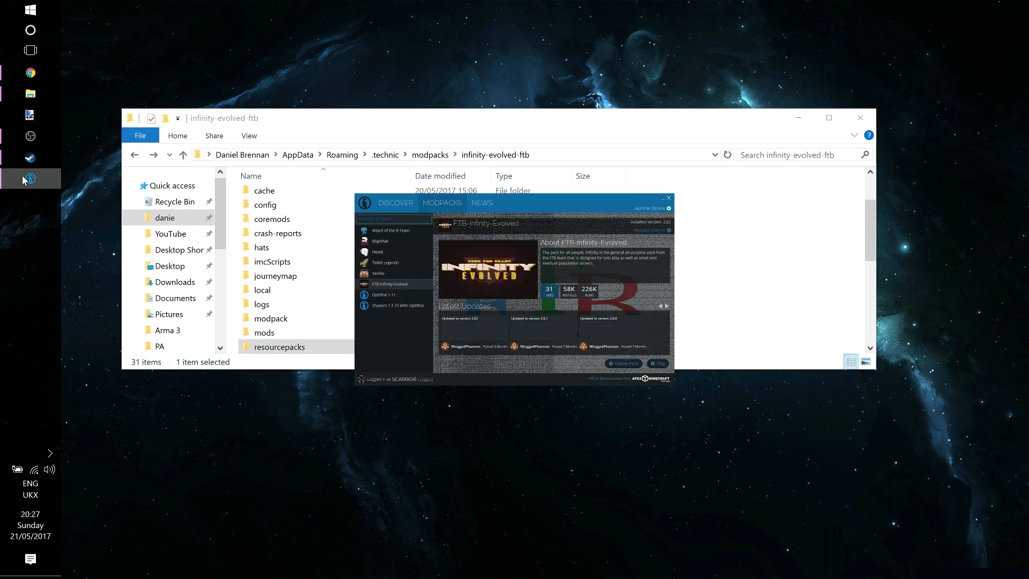
{"action": "left_click", "coordinate": [661, 364]}
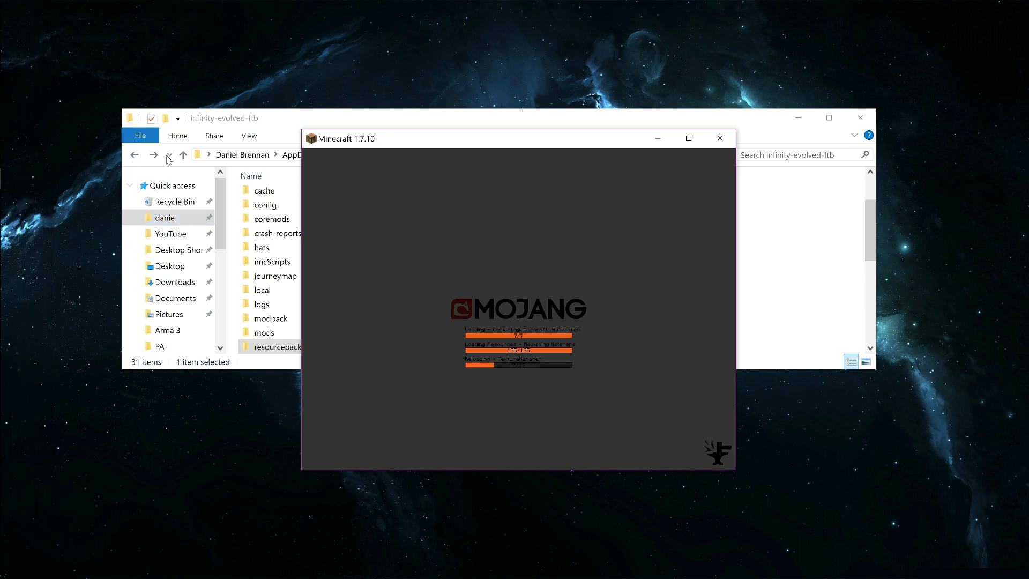
Step: Move the File Explorer window away from the game, then bring the Minecraft 1.7.10 window forward and maximize it
{"action": "left_click_drag", "start_coordinate": [230, 118], "coordinate": [151, 41]}
{"action": "mouse_move", "coordinate": [177, 173]}
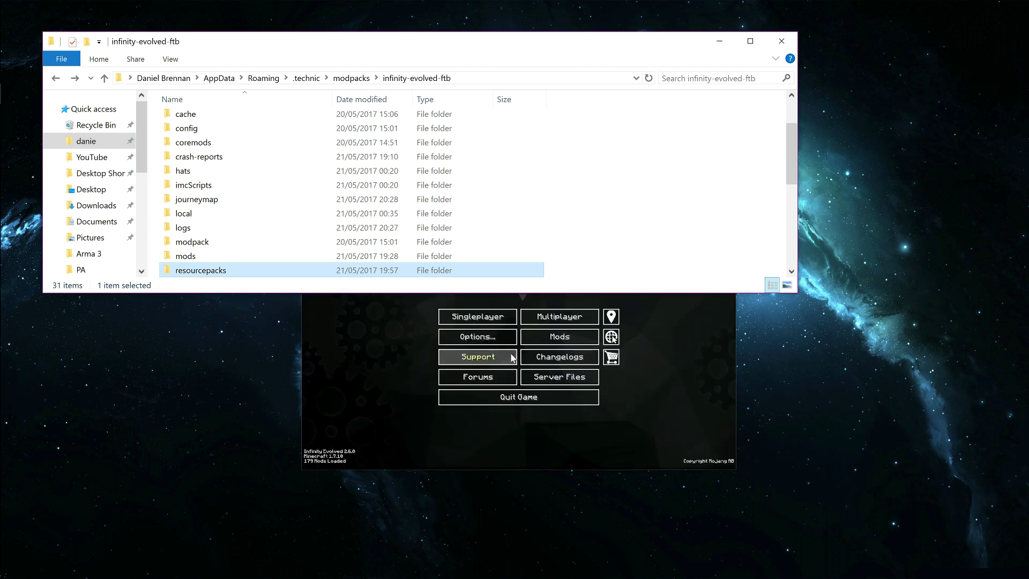
{"action": "left_click", "coordinate": [607, 449]}
{"action": "left_click", "coordinate": [689, 138]}
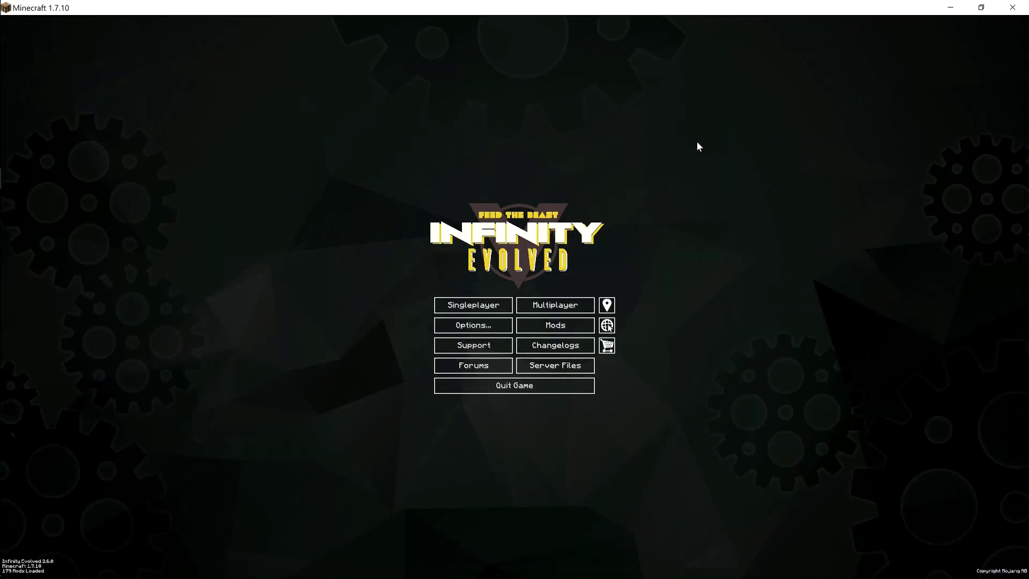
Step: Review the Shaders and Resource Packs selections in the game options, then return to the main menu
{"action": "left_click", "coordinate": [503, 316]}
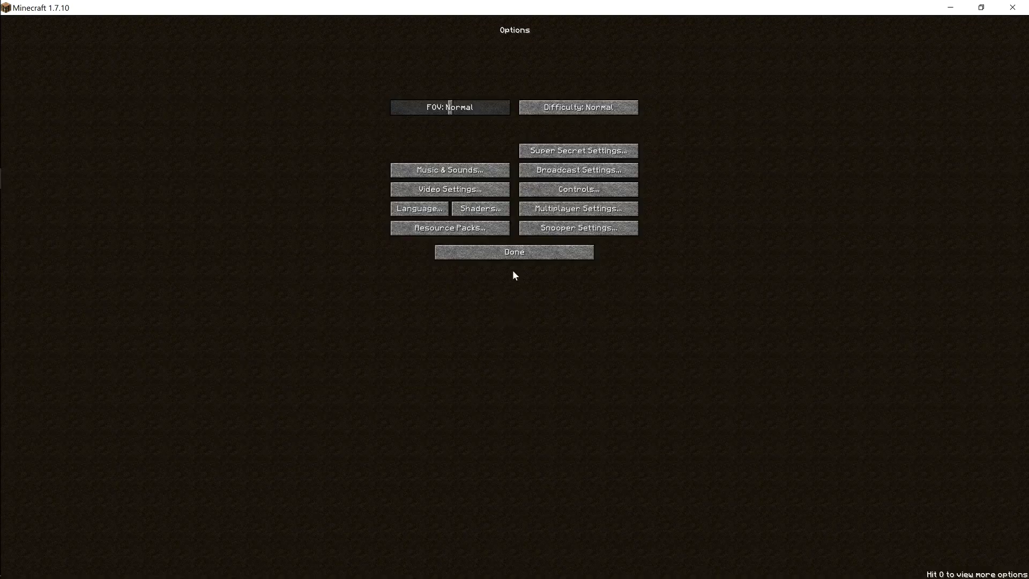
{"action": "left_click", "coordinate": [480, 209]}
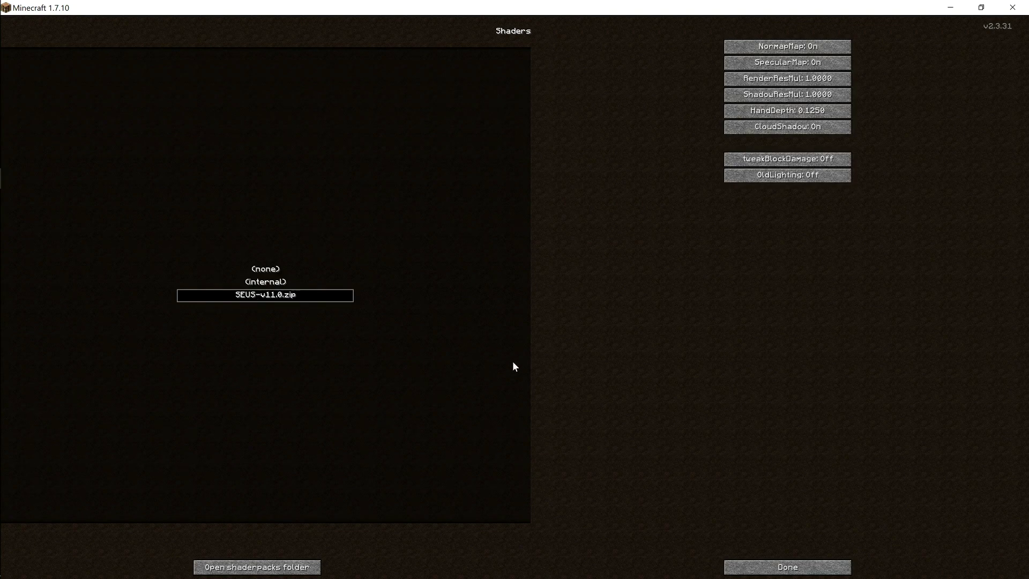
{"action": "left_click", "coordinate": [765, 566]}
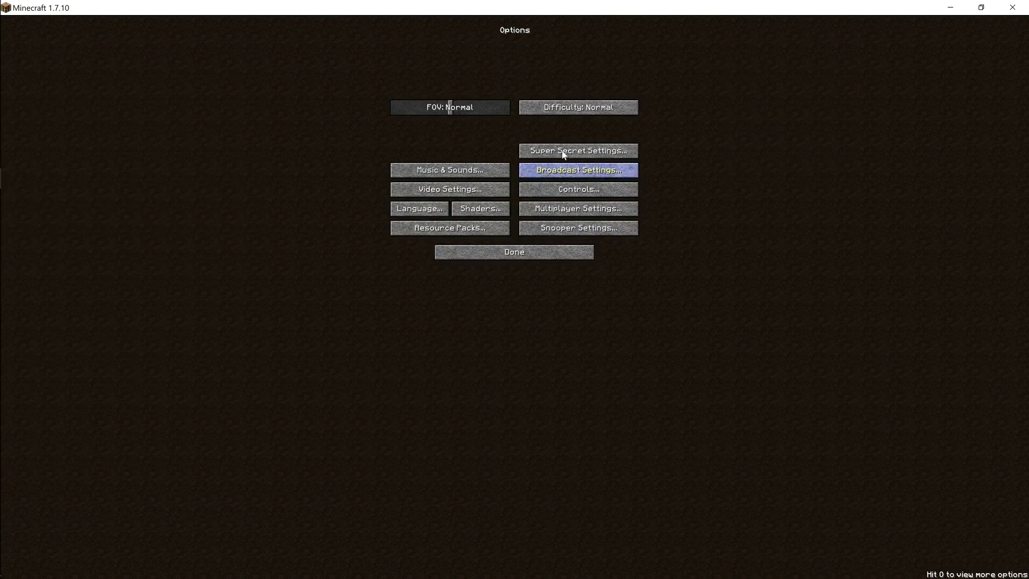
{"action": "left_click", "coordinate": [496, 231]}
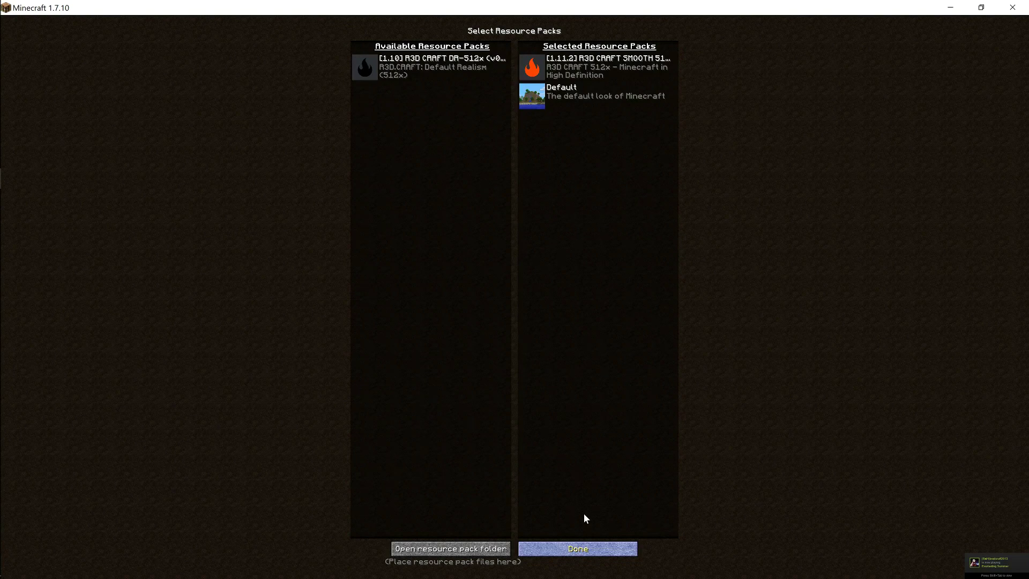
{"action": "left_click", "coordinate": [578, 548]}
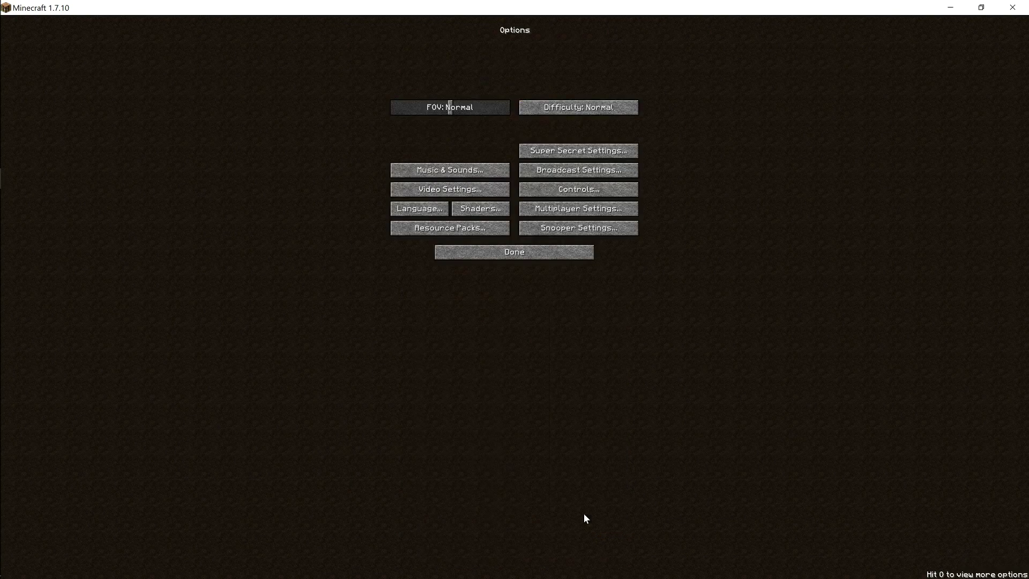
{"action": "left_click", "coordinate": [500, 255]}
Step: Create a singleplayer world named New World in Survival game mode
{"action": "left_click", "coordinate": [492, 303]}
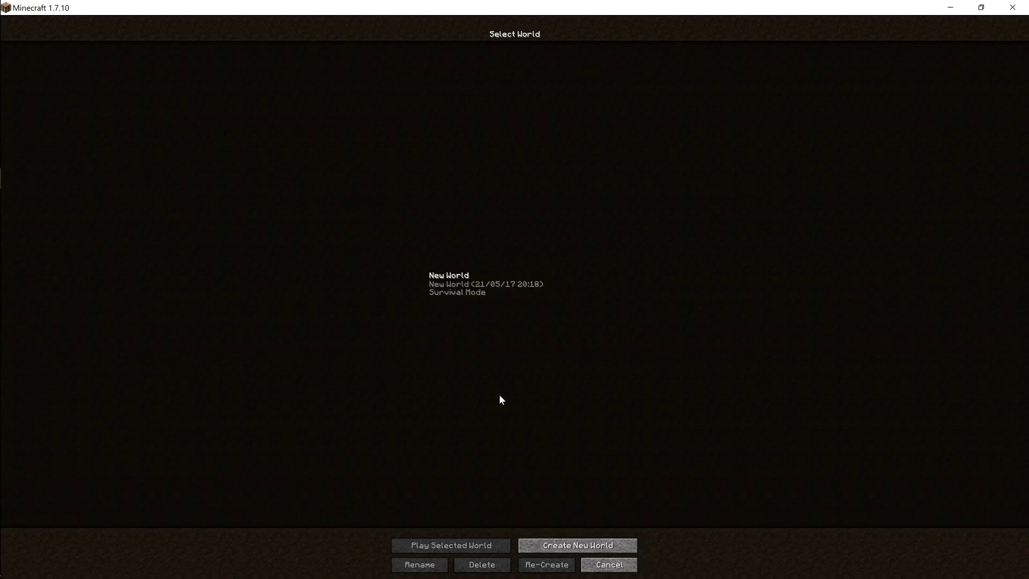
{"action": "left_click", "coordinate": [558, 546]}
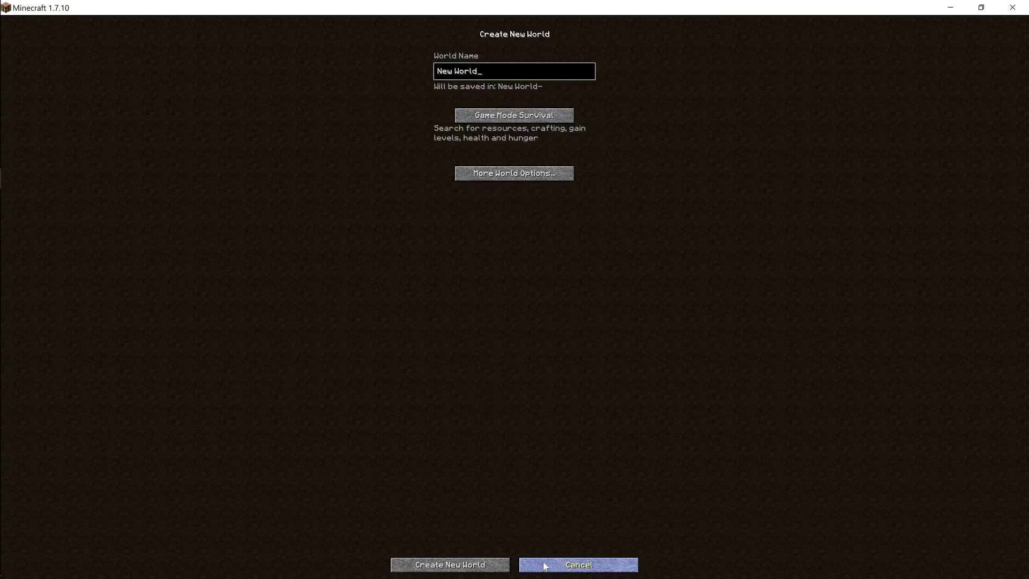
{"action": "left_click", "coordinate": [484, 571]}
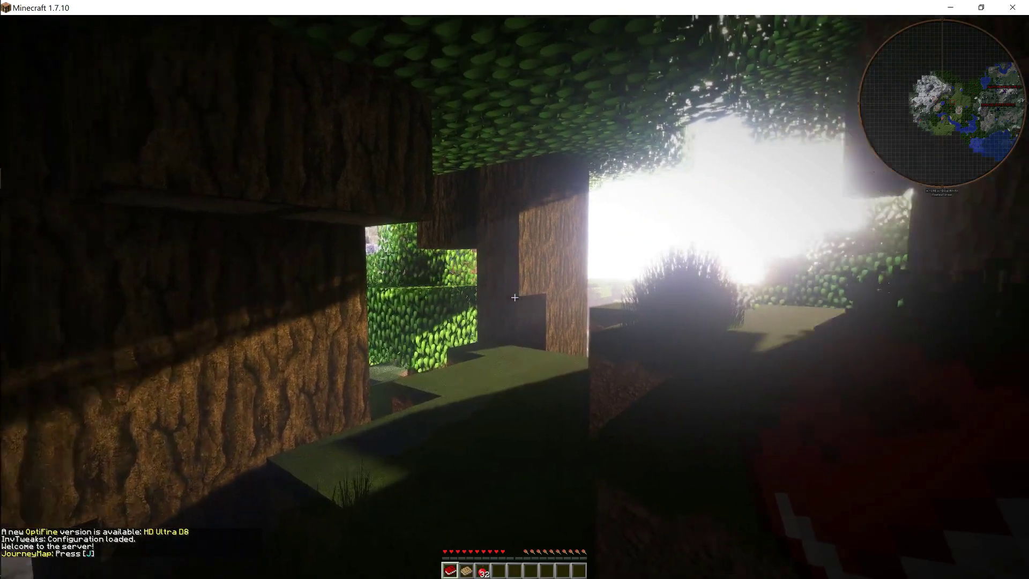
Step: Walk forward out of the trees into the open grassland, examining the shader lighting, sky and resource pack textures
{"action": "key", "text": "w"}
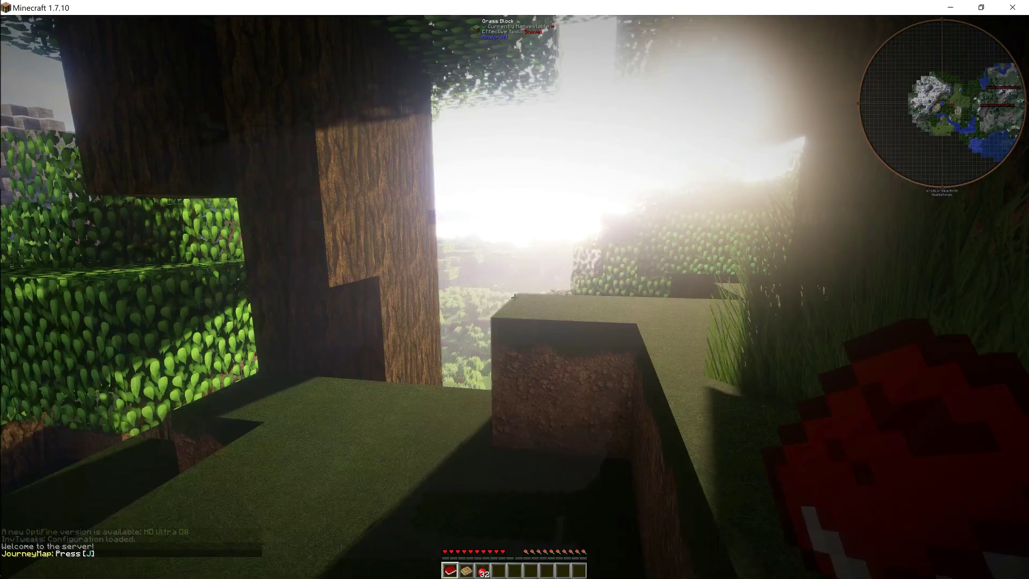
{"action": "key", "text": "w"}
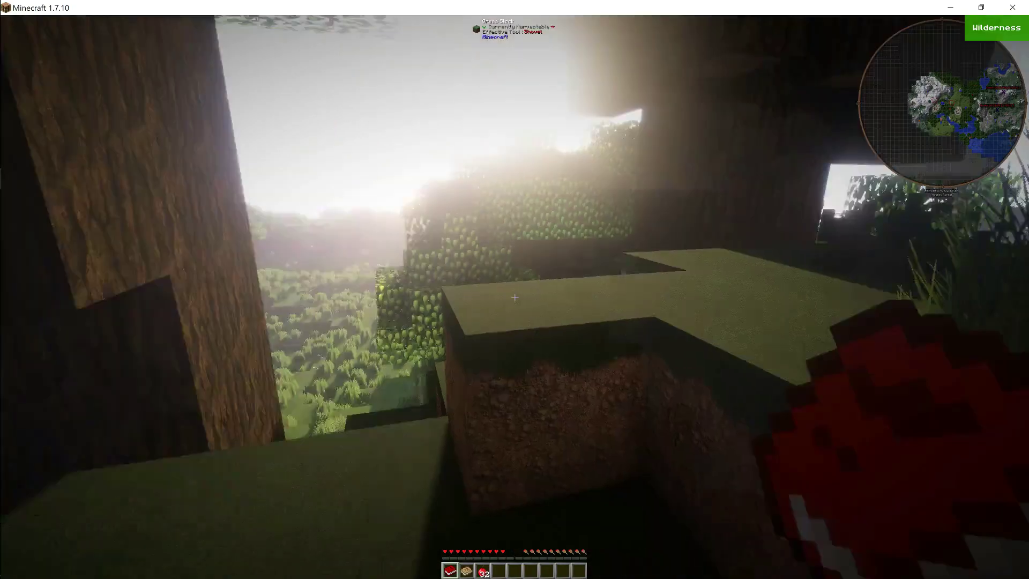
{"action": "key", "text": "w"}
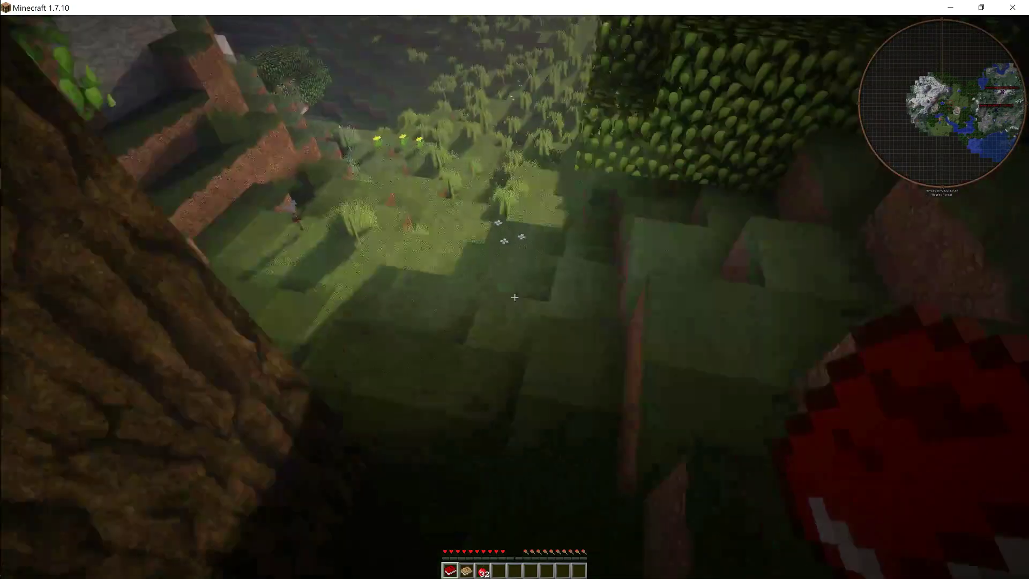
{"action": "key", "text": "w"}
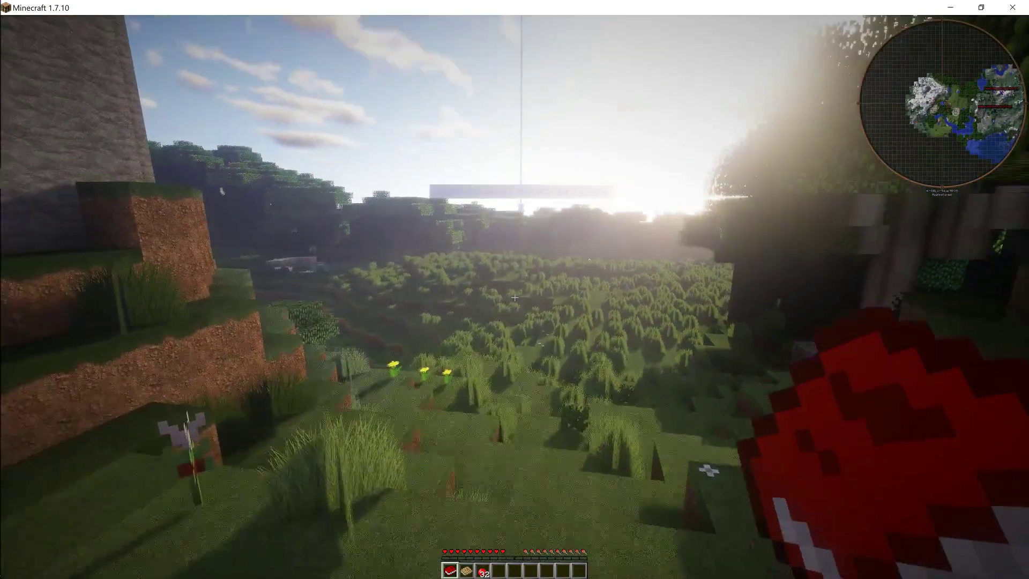
{"action": "key", "text": "w"}
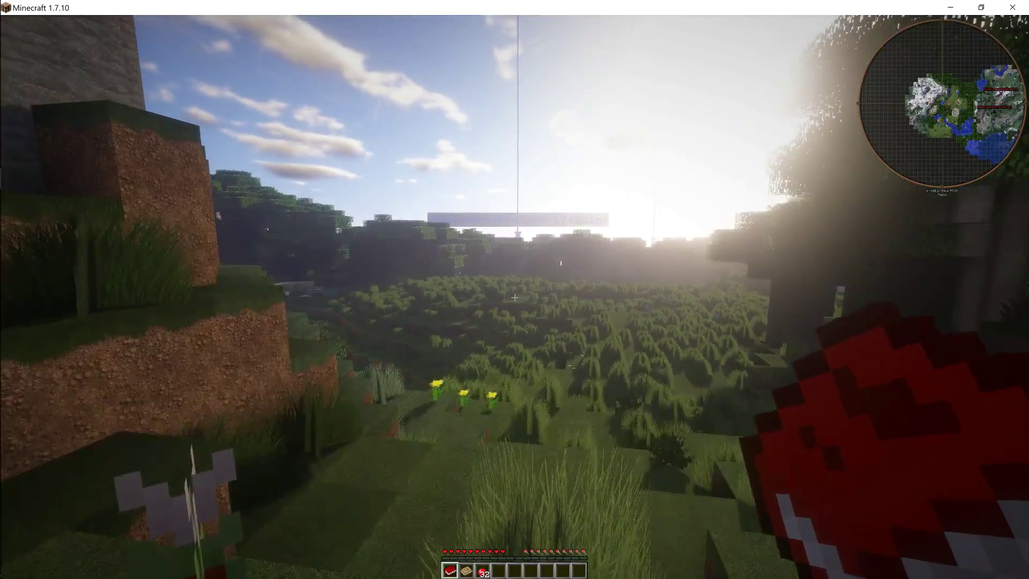
{"action": "key", "text": "w"}
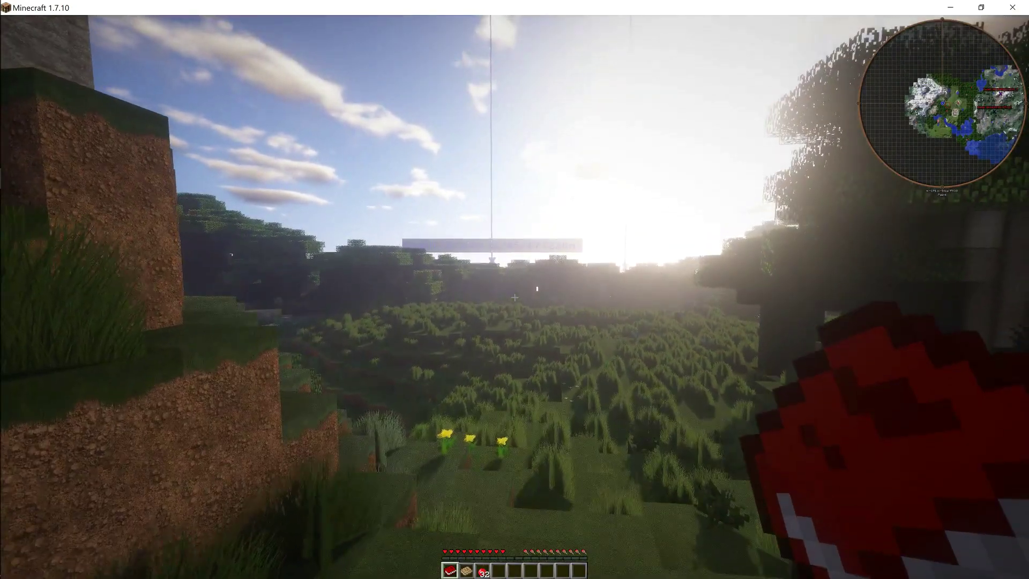
{"action": "key", "text": "w"}
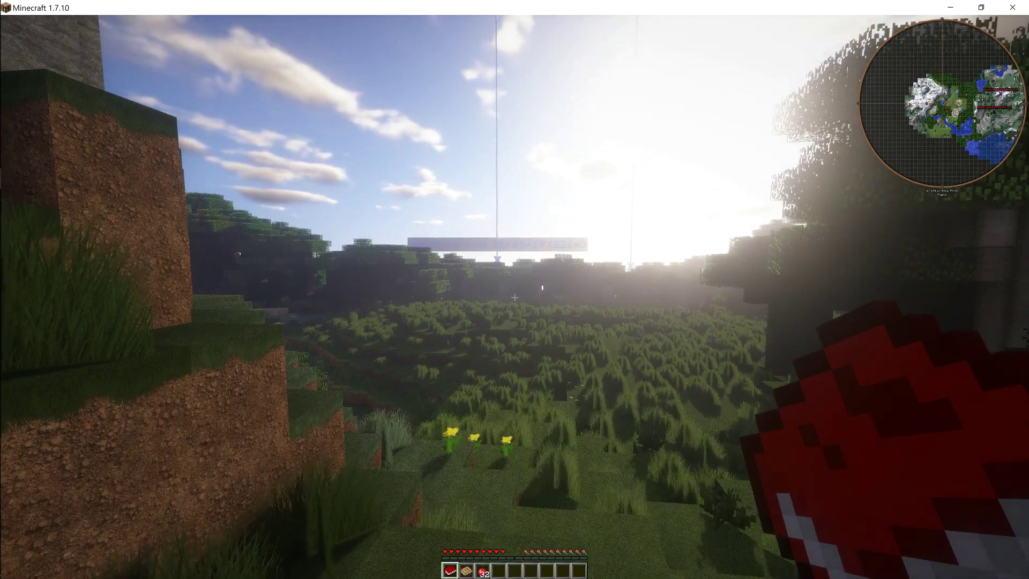
{"action": "key", "text": "w"}
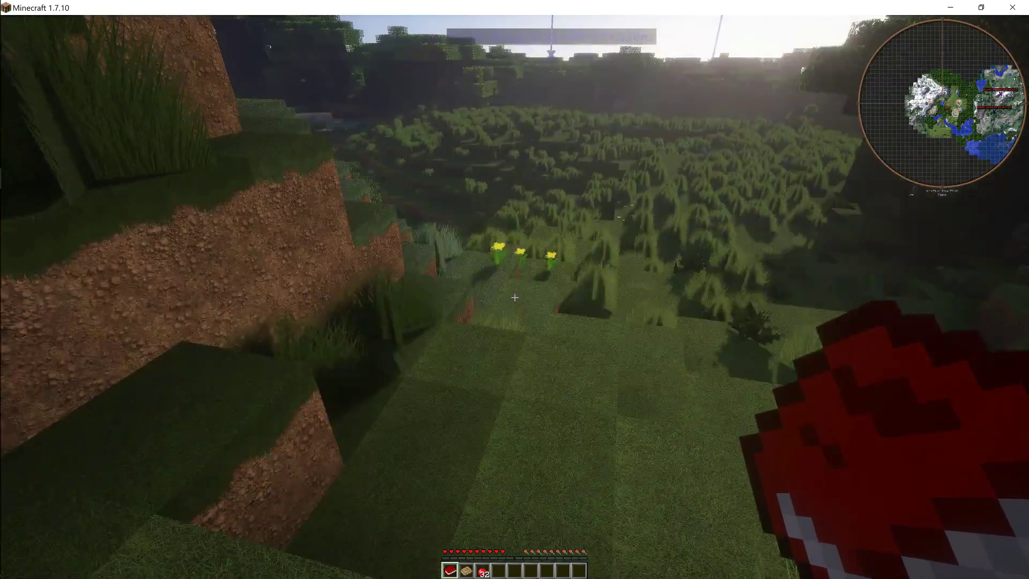
{"action": "key", "text": "w"}
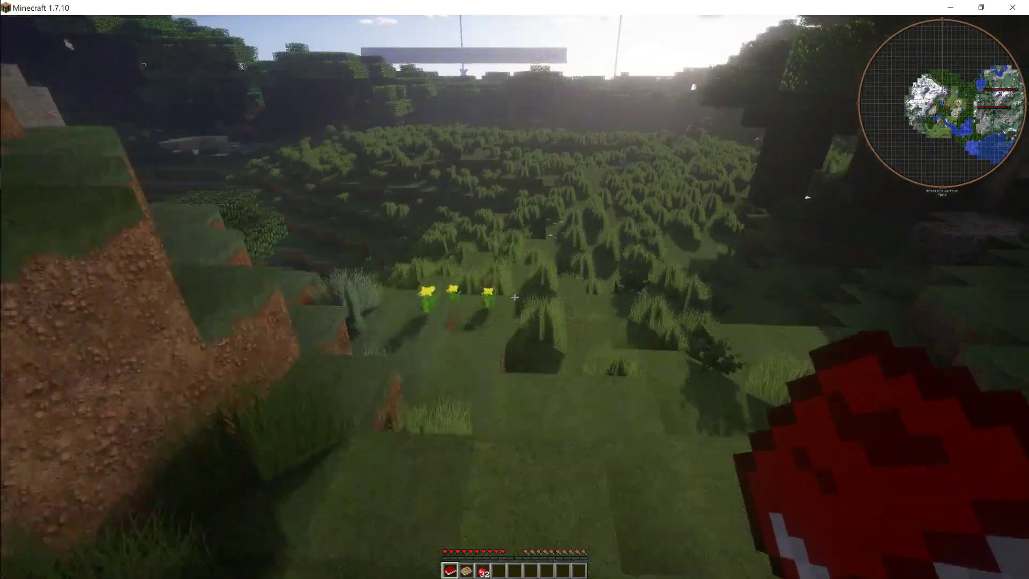
{"action": "key", "text": "w"}
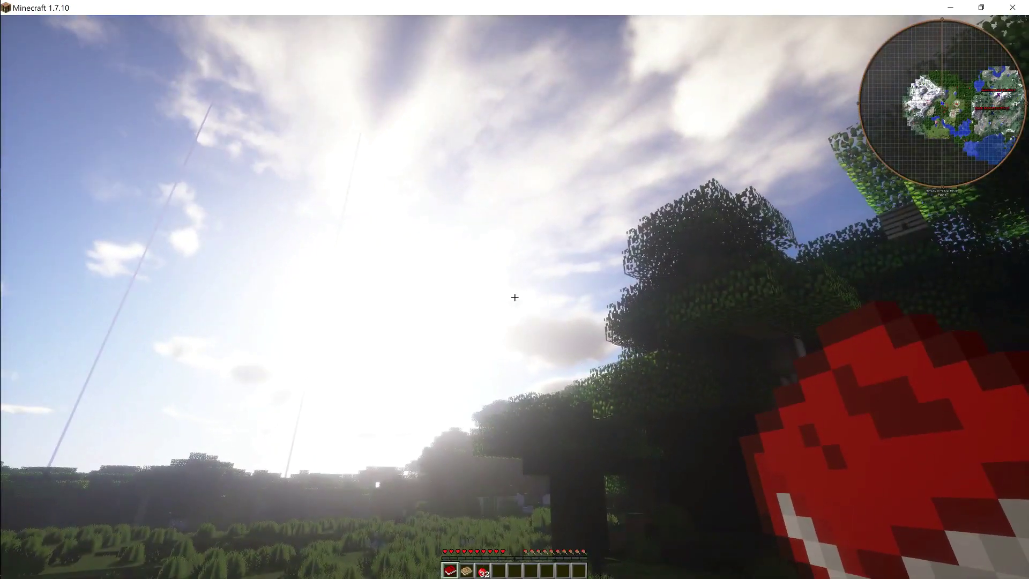
{"action": "key", "text": "w"}
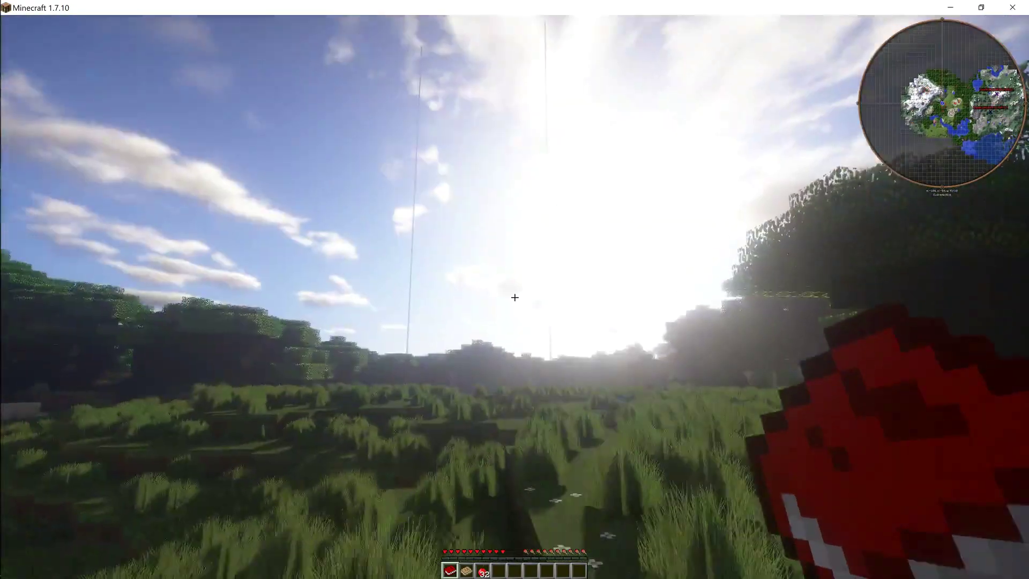
Step: Walk across the grassland toward the rocky mountain, examining the sunlight, shadows, clouds and tall grass
{"action": "key", "text": "w"}
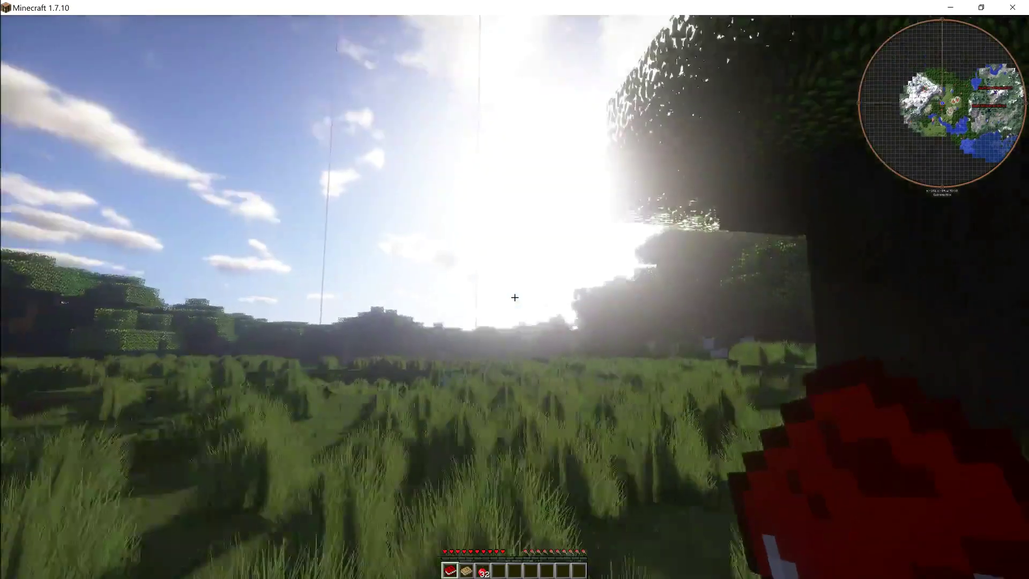
{"action": "key", "text": "w"}
{"action": "key", "text": "w"}
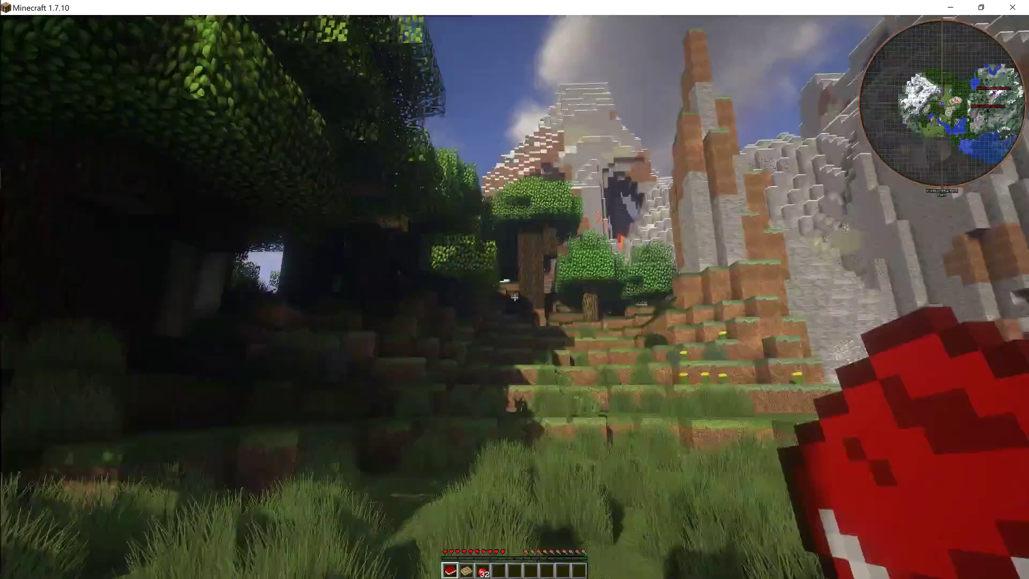
{"action": "key", "text": "w"}
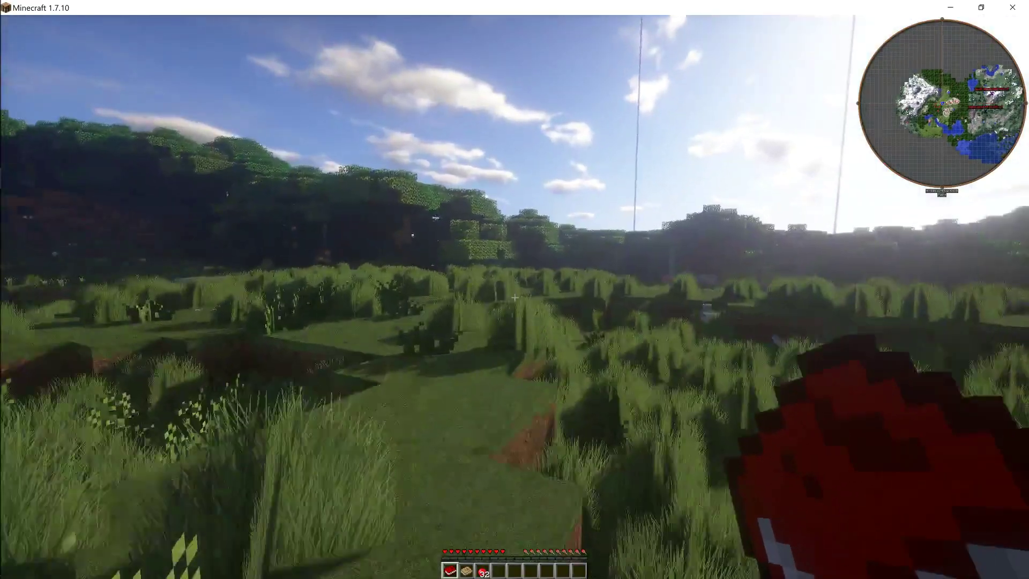
{"action": "key", "text": "w"}
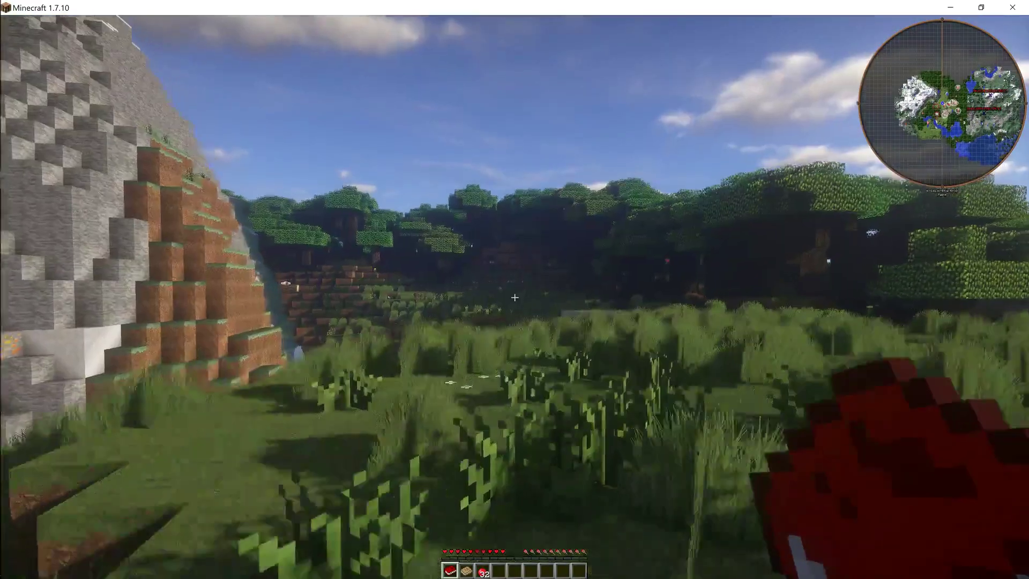
{"action": "key", "text": "w"}
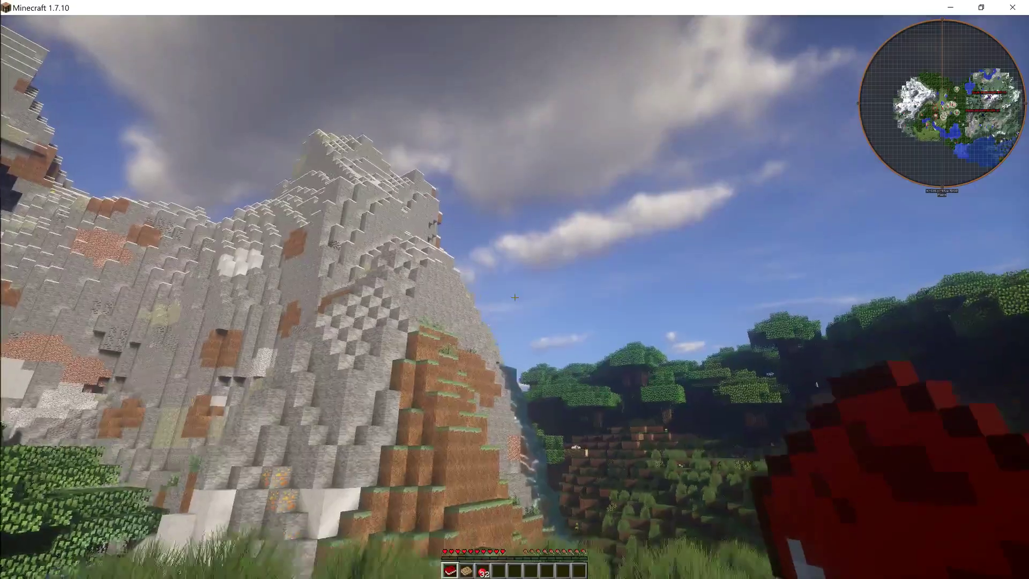
Step: Walk to the sandy pond at the forest edge and examine the water's transparency and reflections up close
{"action": "key", "text": "w"}
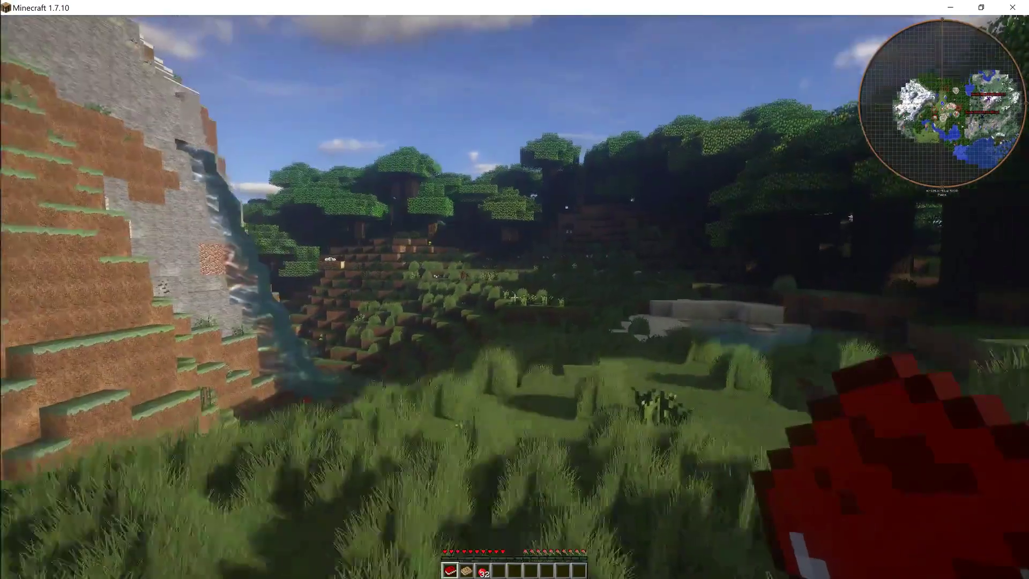
{"action": "key", "text": "w"}
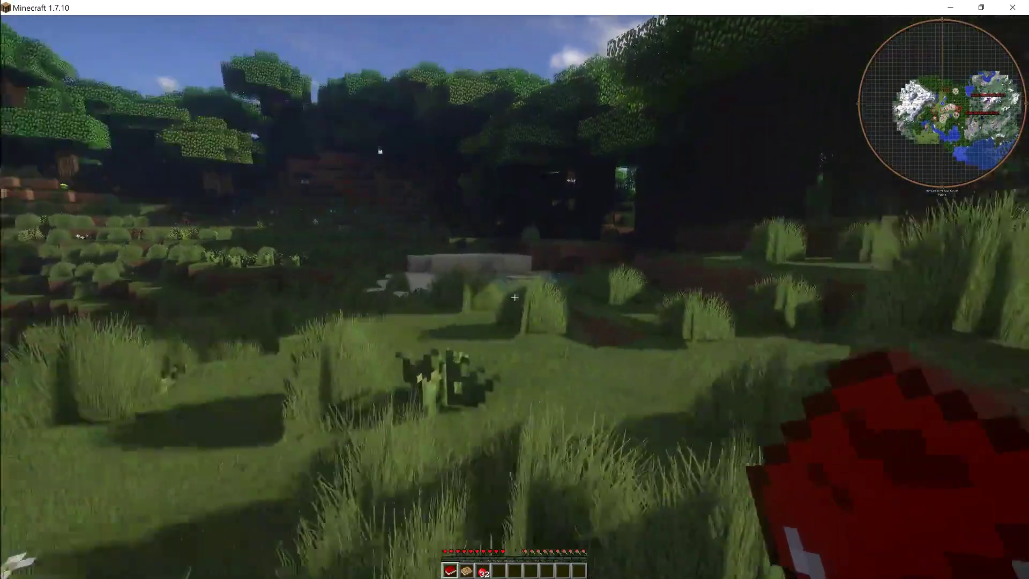
{"action": "key", "text": "w"}
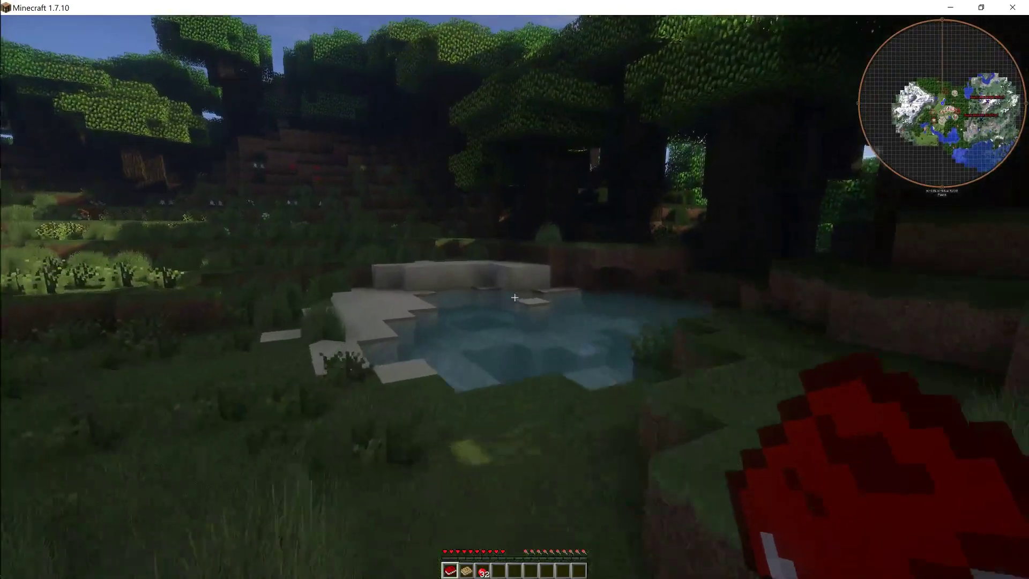
{"action": "key", "text": "w"}
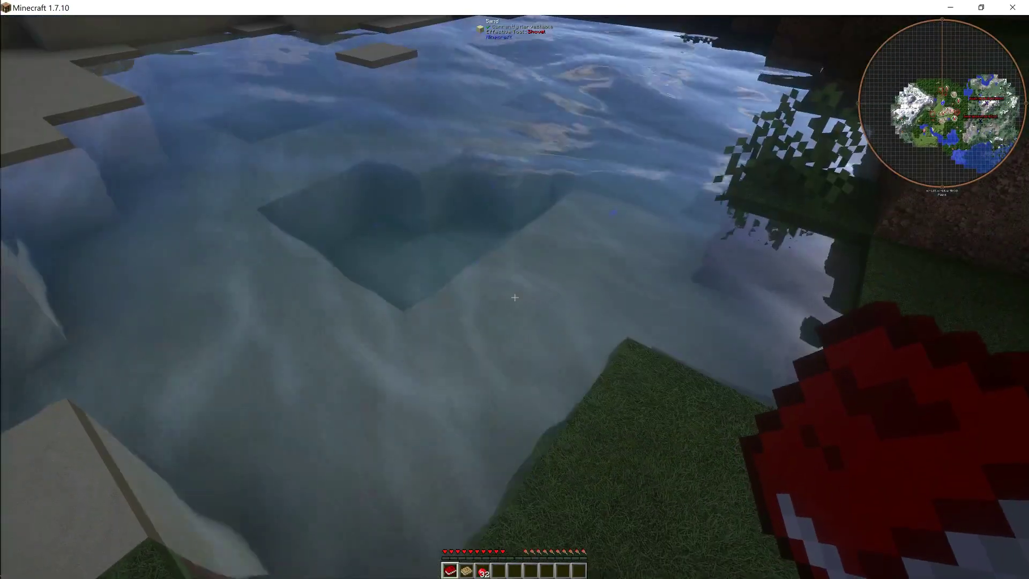
Step: Walk from the pond to the waterfall on the mountainside and examine the flowing water and cliff textures
{"action": "key", "text": "w"}
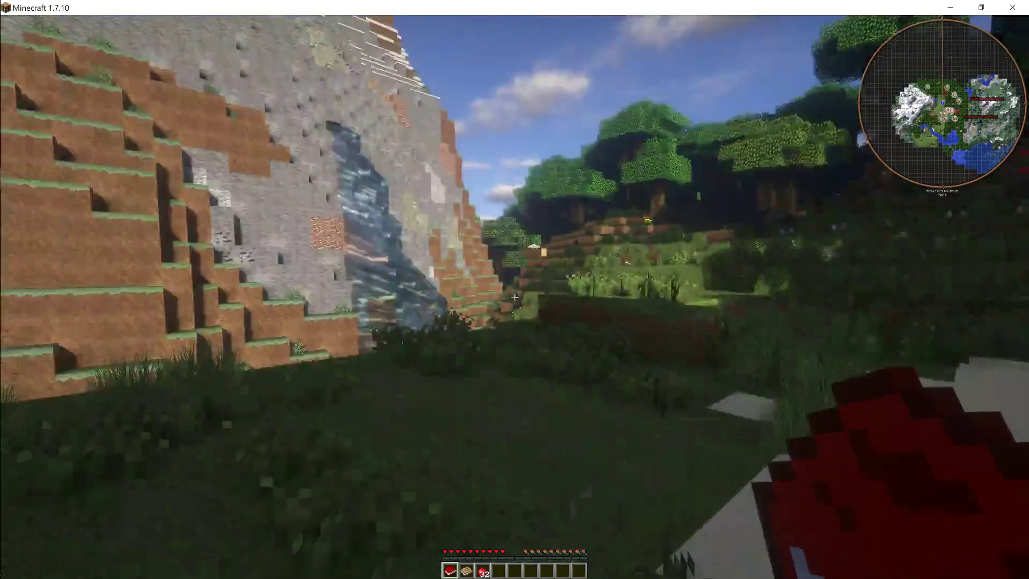
{"action": "key", "text": "w"}
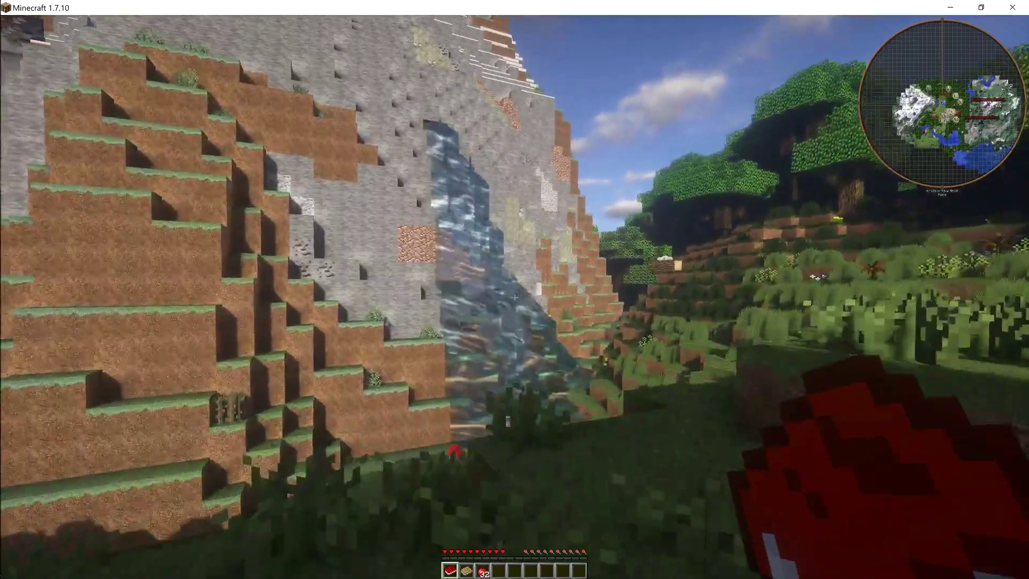
{"action": "key", "text": "w"}
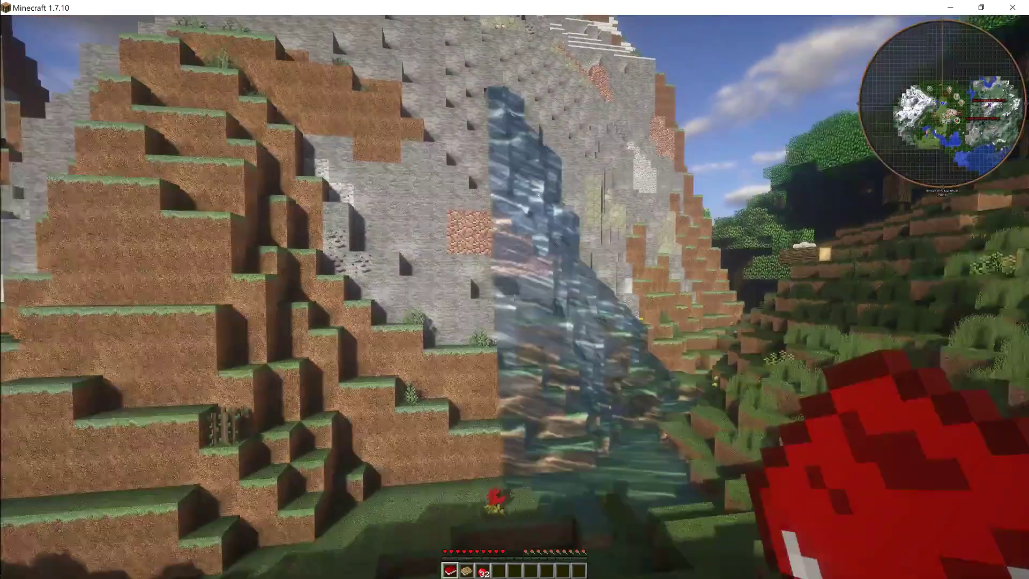
{"action": "key", "text": "w"}
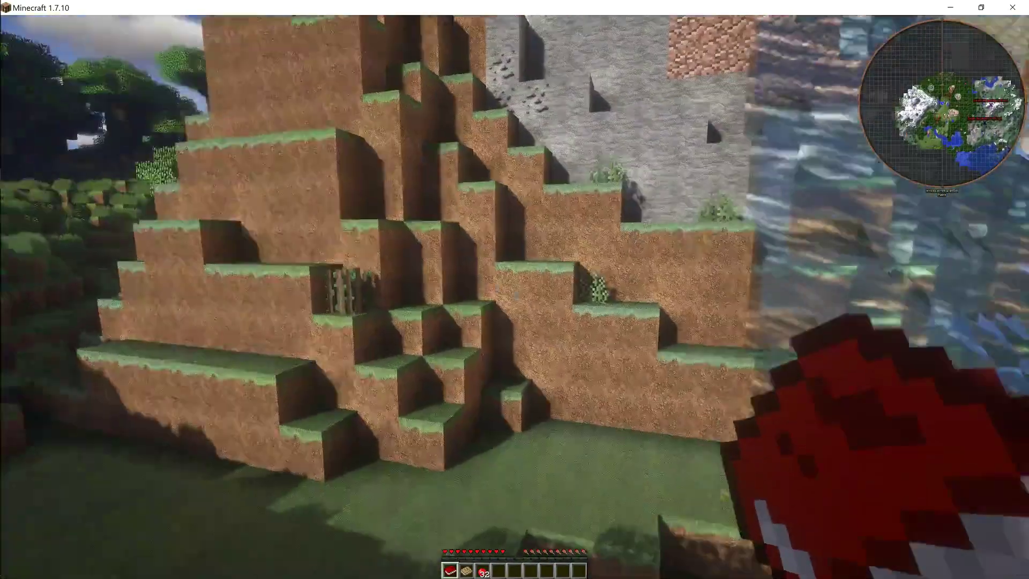
Step: Climb the dirt terraces beside the waterfall, examining the dirt, grass and cane textures up close
{"action": "key", "text": "w"}
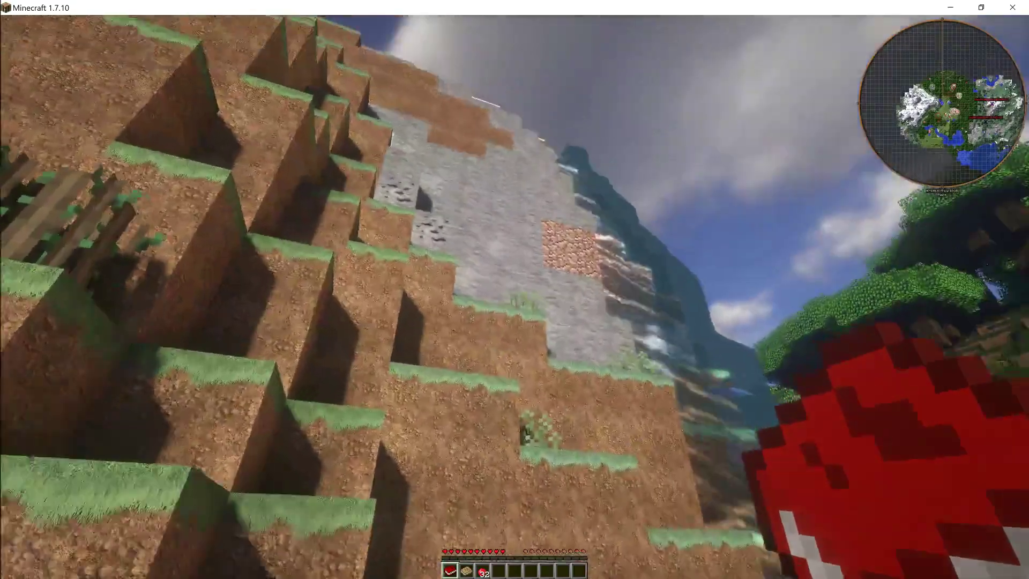
{"action": "key", "text": "w"}
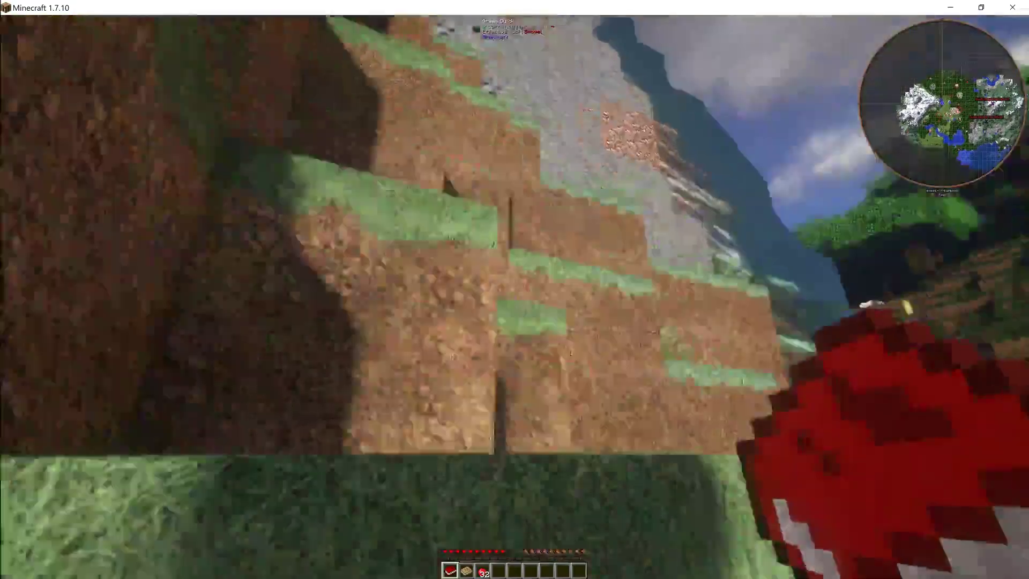
{"action": "key", "text": "w"}
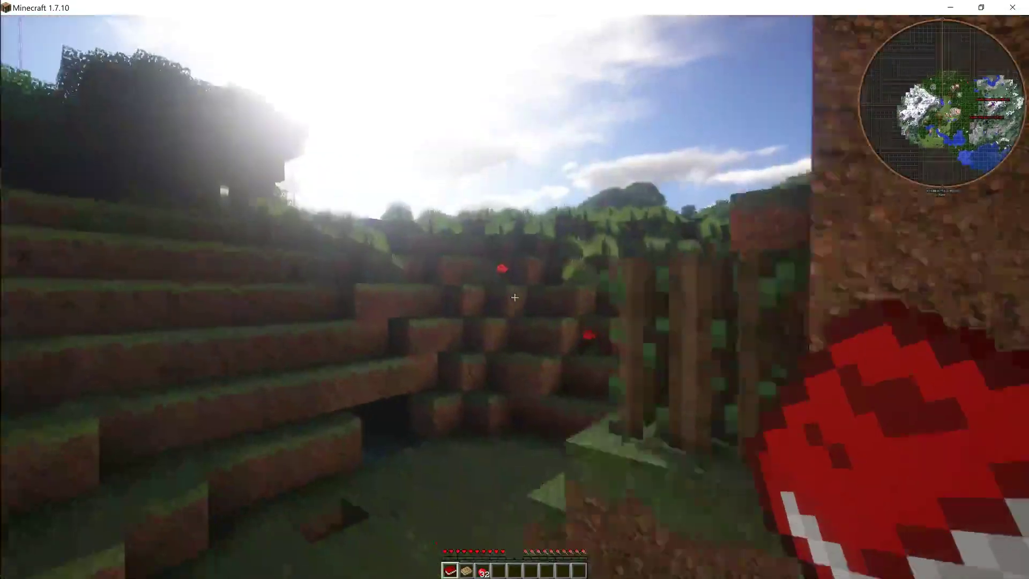
{"action": "left_click_drag", "start_coordinate": [515, 297], "coordinate": [514, 297]}
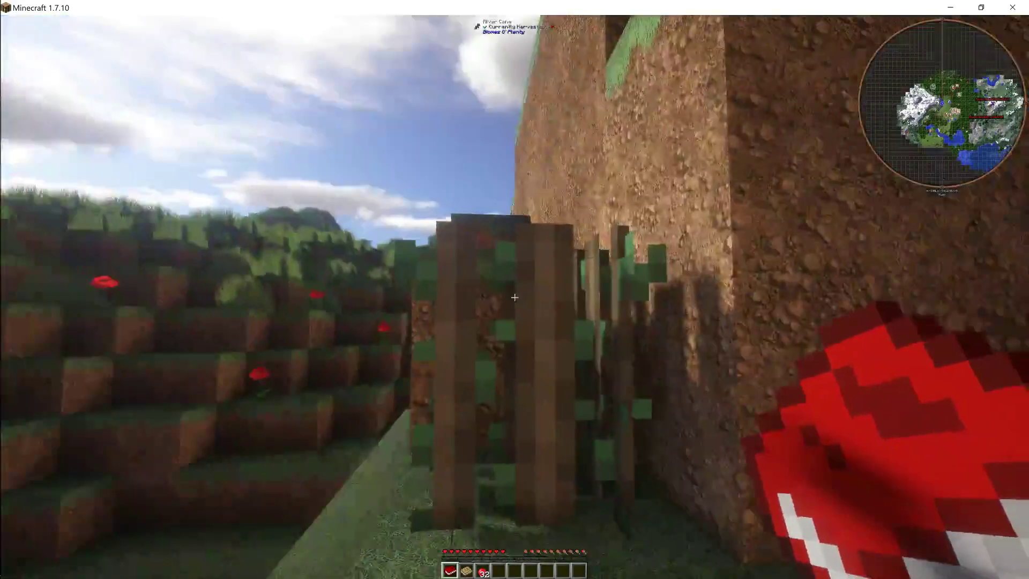
{"action": "key", "text": "w"}
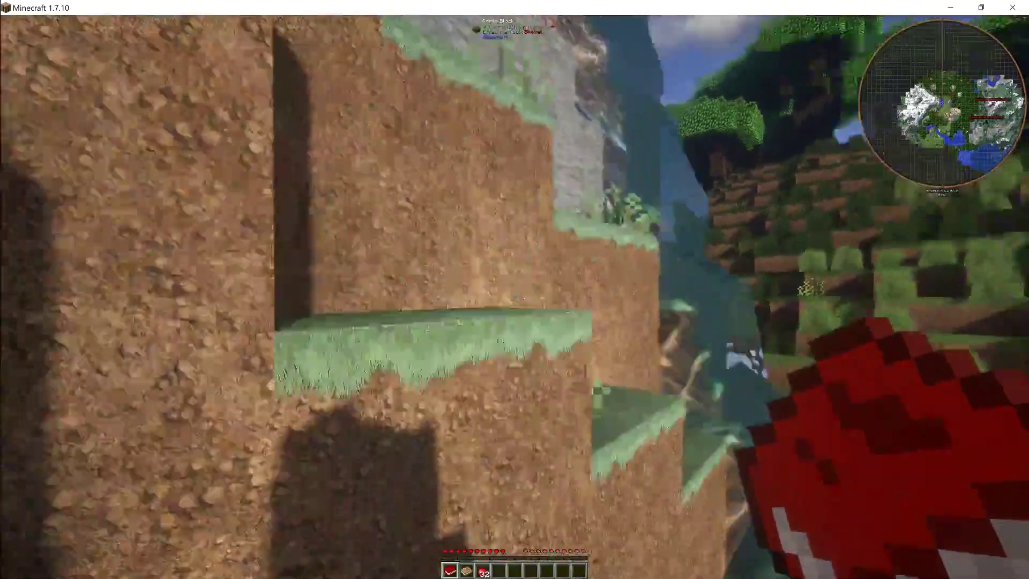
Step: Enter the waterfall, look around underwater, then climb up through it to examine the stone cliff face
{"action": "key", "text": "w"}
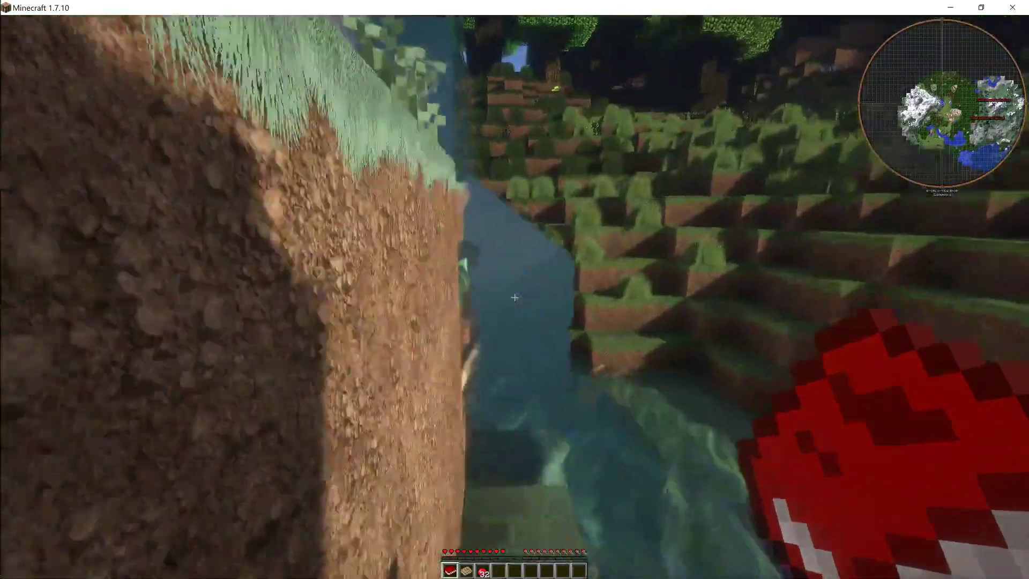
{"action": "key", "text": "w"}
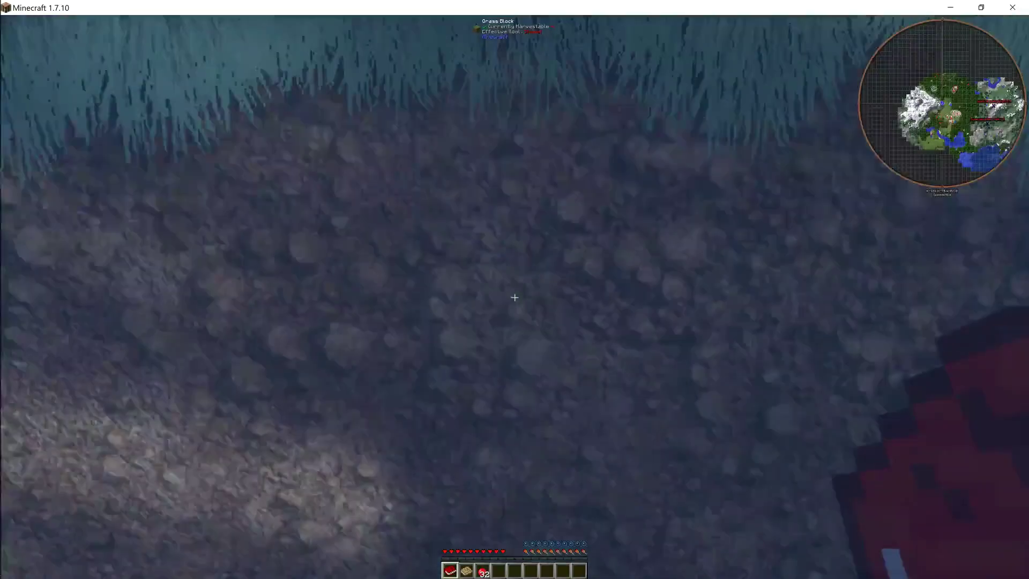
{"action": "key", "text": "space"}
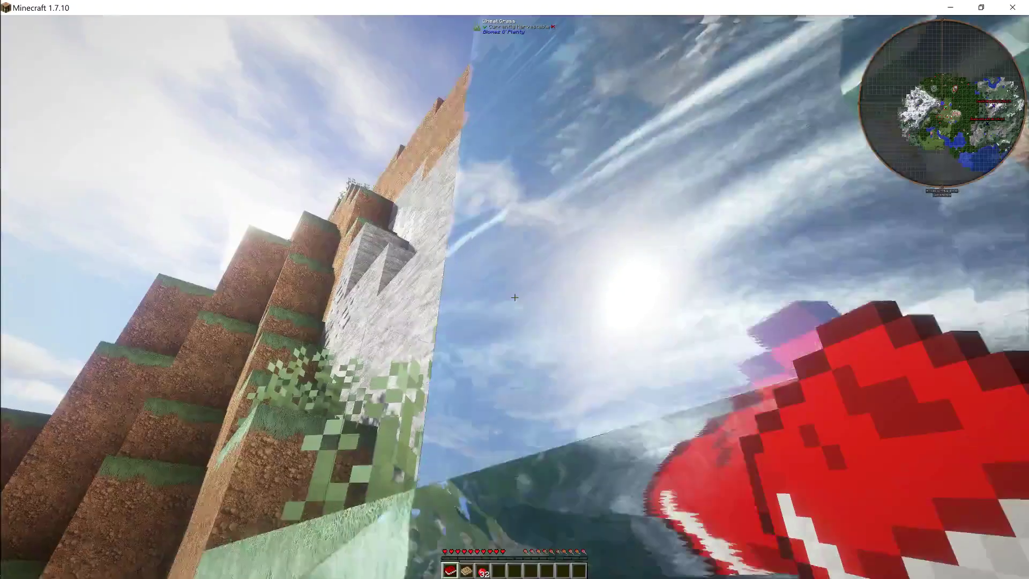
{"action": "key", "text": "w"}
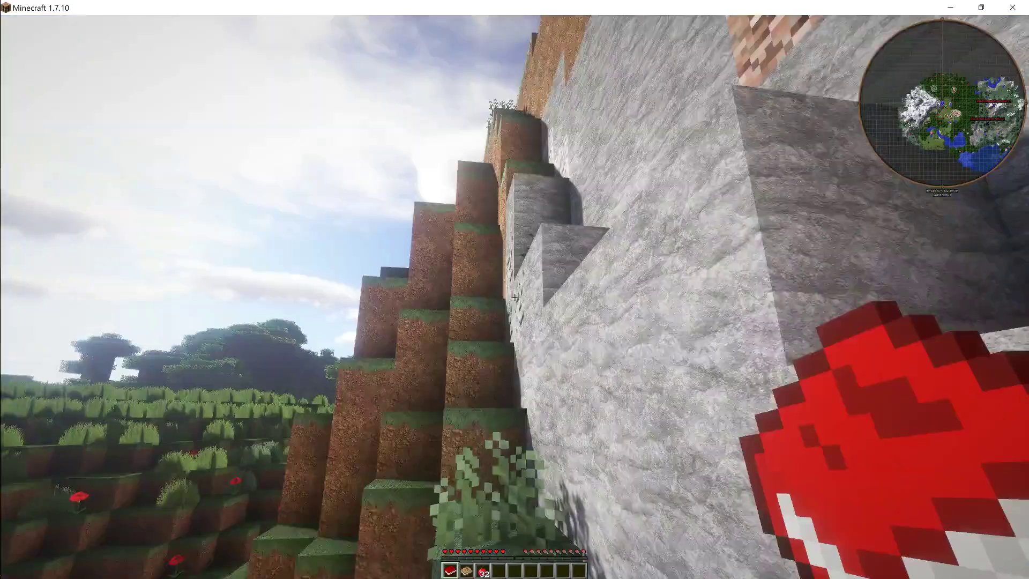